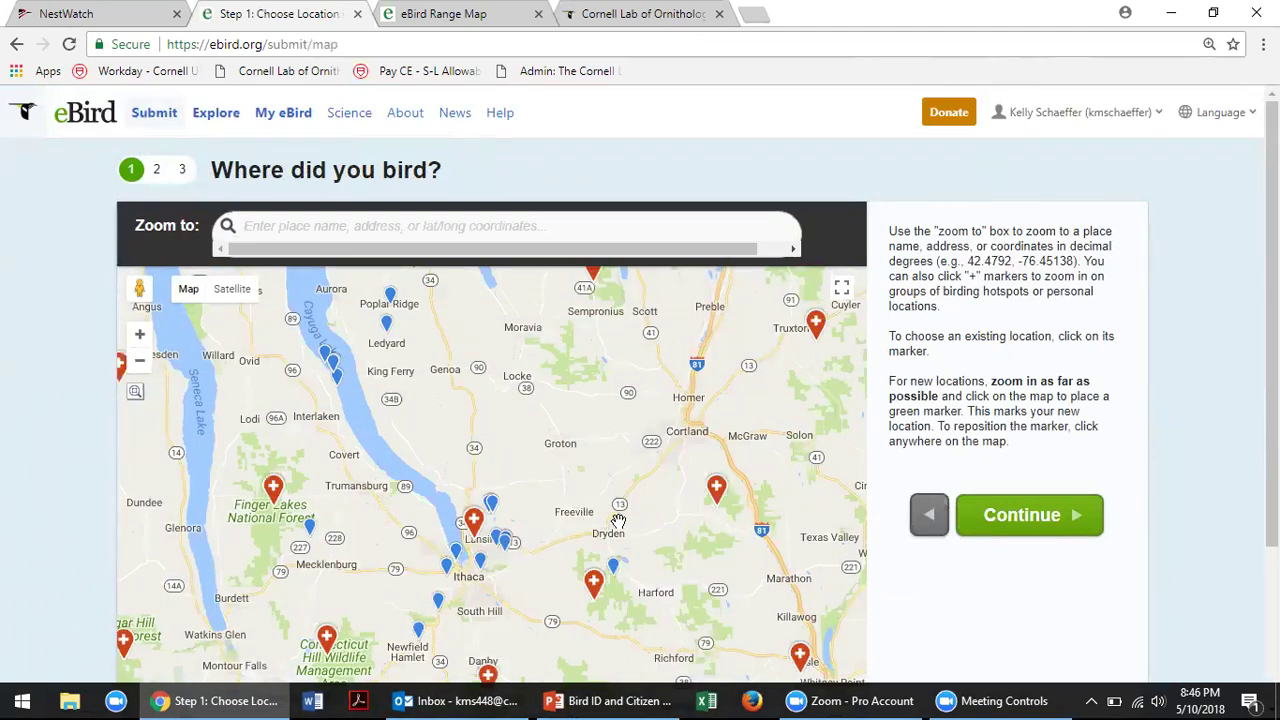
Zoom the birding location map to Sapsucker Woods Road, Ithaca, NY, USA using the place search
scroll(855, 592, down, 2)
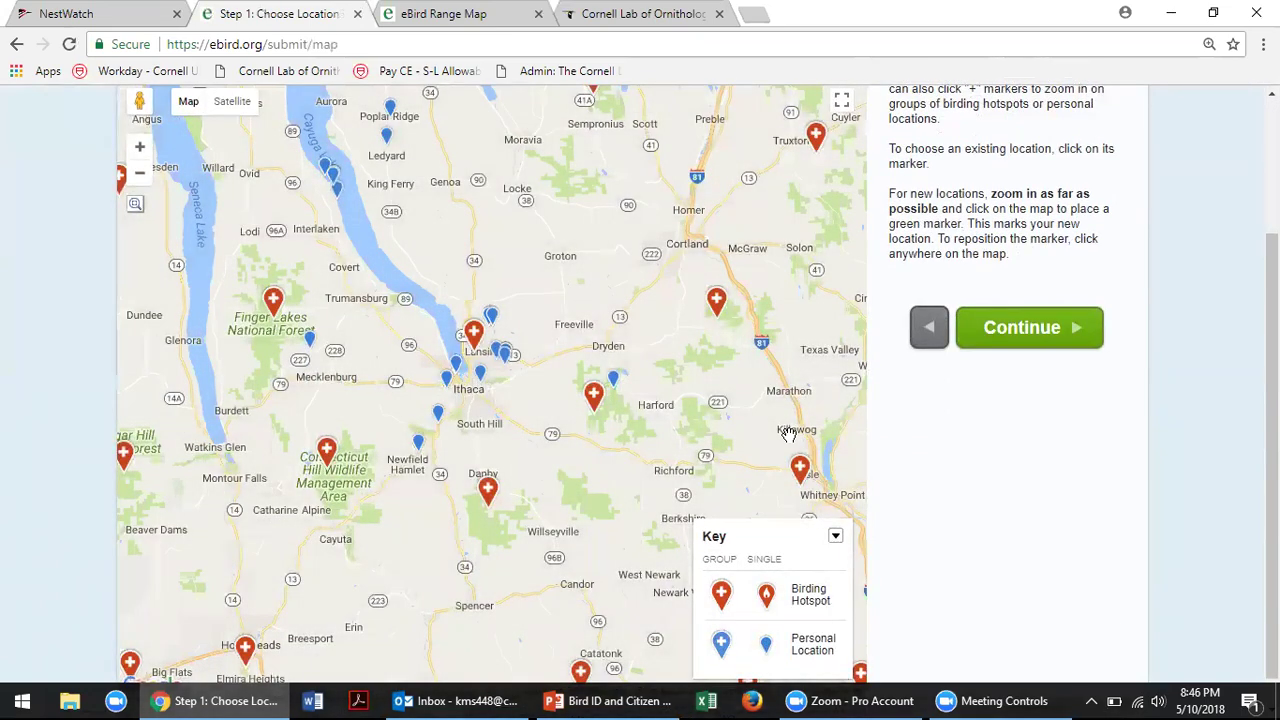
click(142, 149)
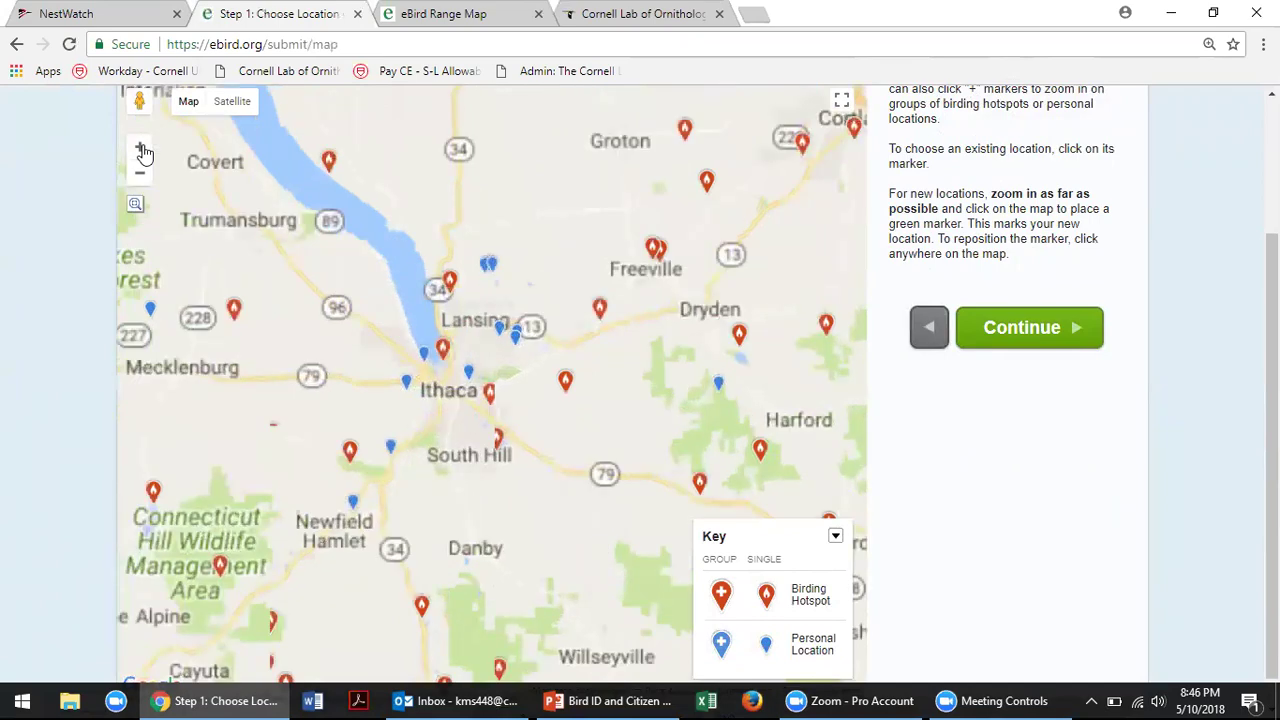
click(142, 149)
scroll(596, 206, up, 2)
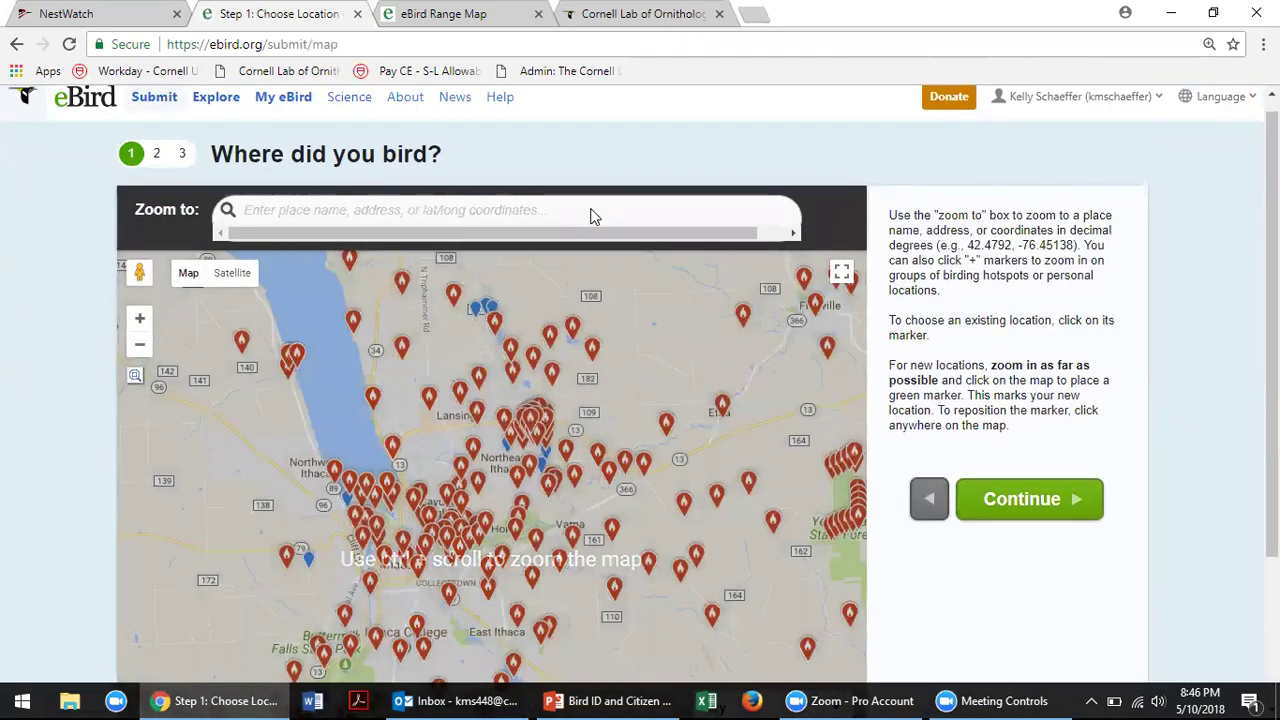
click(590, 216)
text(sapsu)
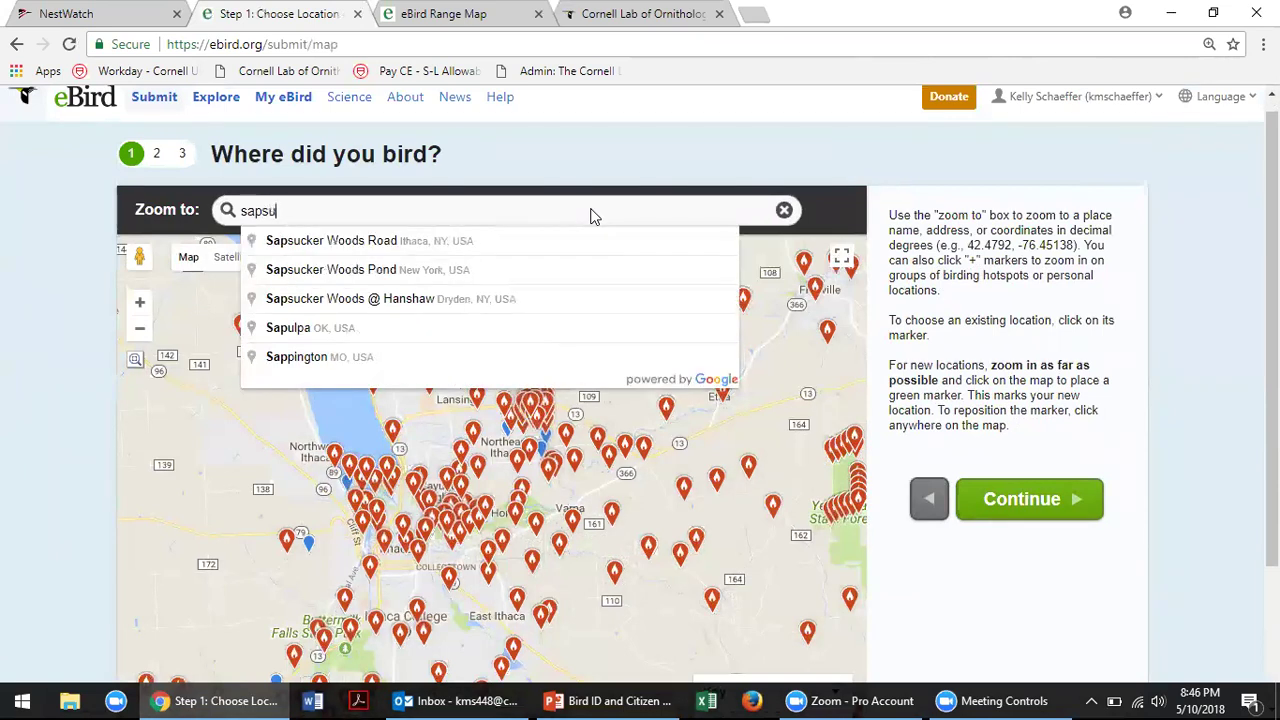
click(561, 245)
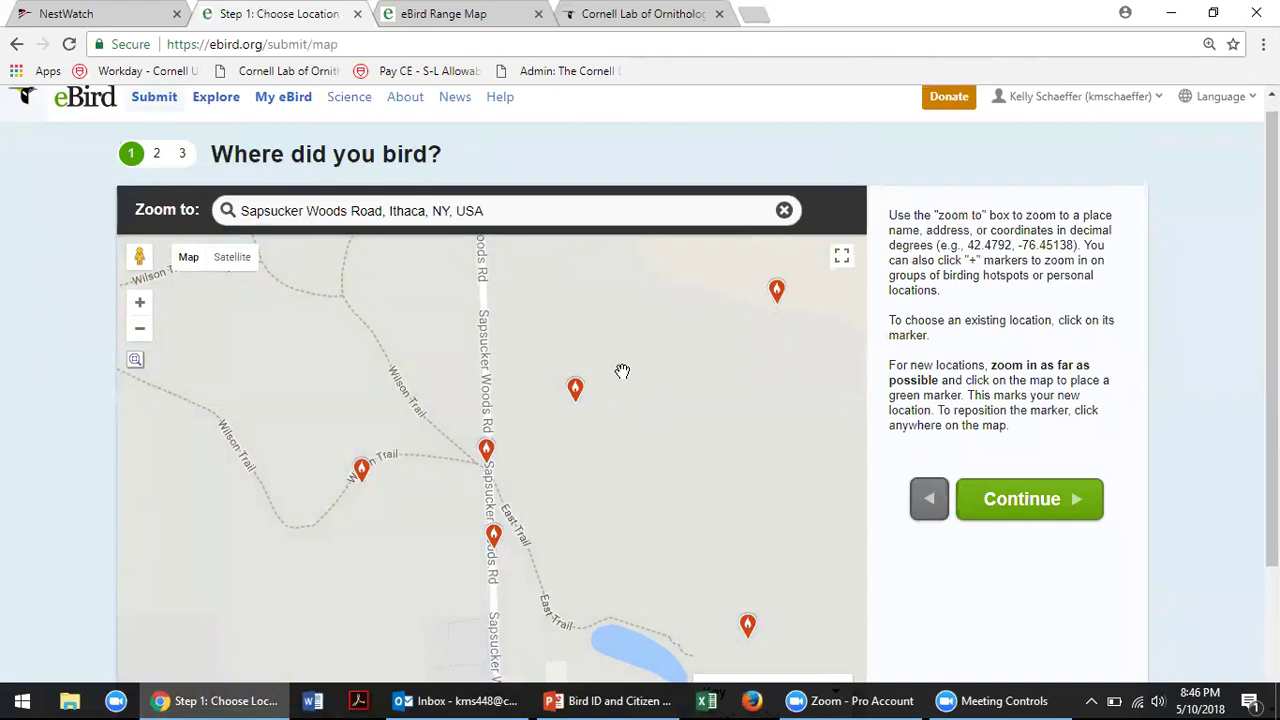
Choose the Sapsucker Woods--Lab Building Area hotspot near the pond as the birding location and continue to the date and effort form
drag(615, 426, 614, 609)
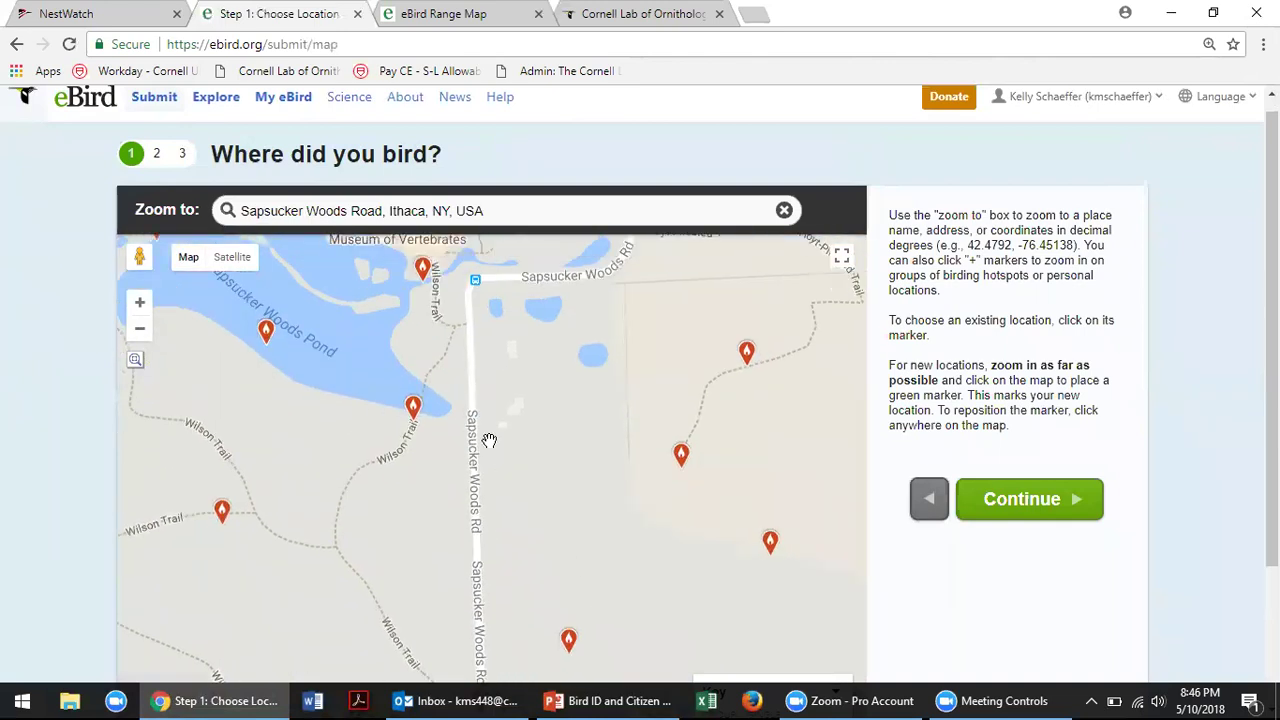
drag(437, 386, 580, 554)
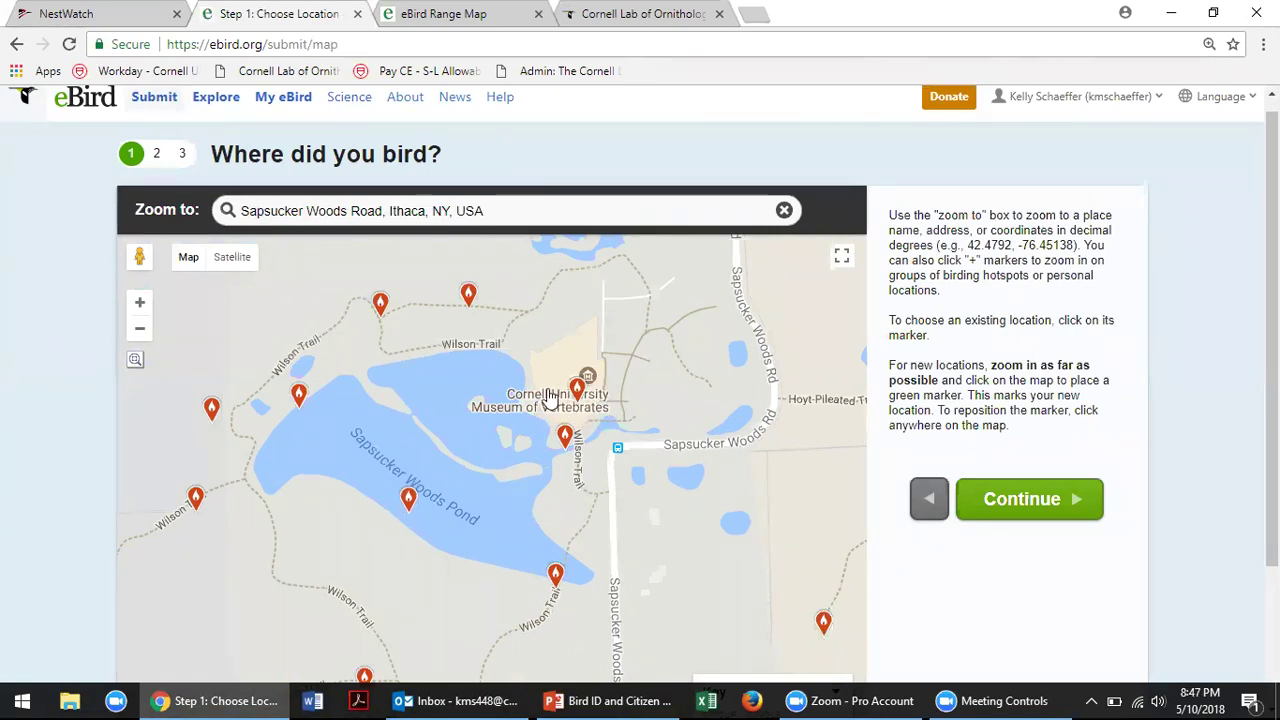
click(409, 503)
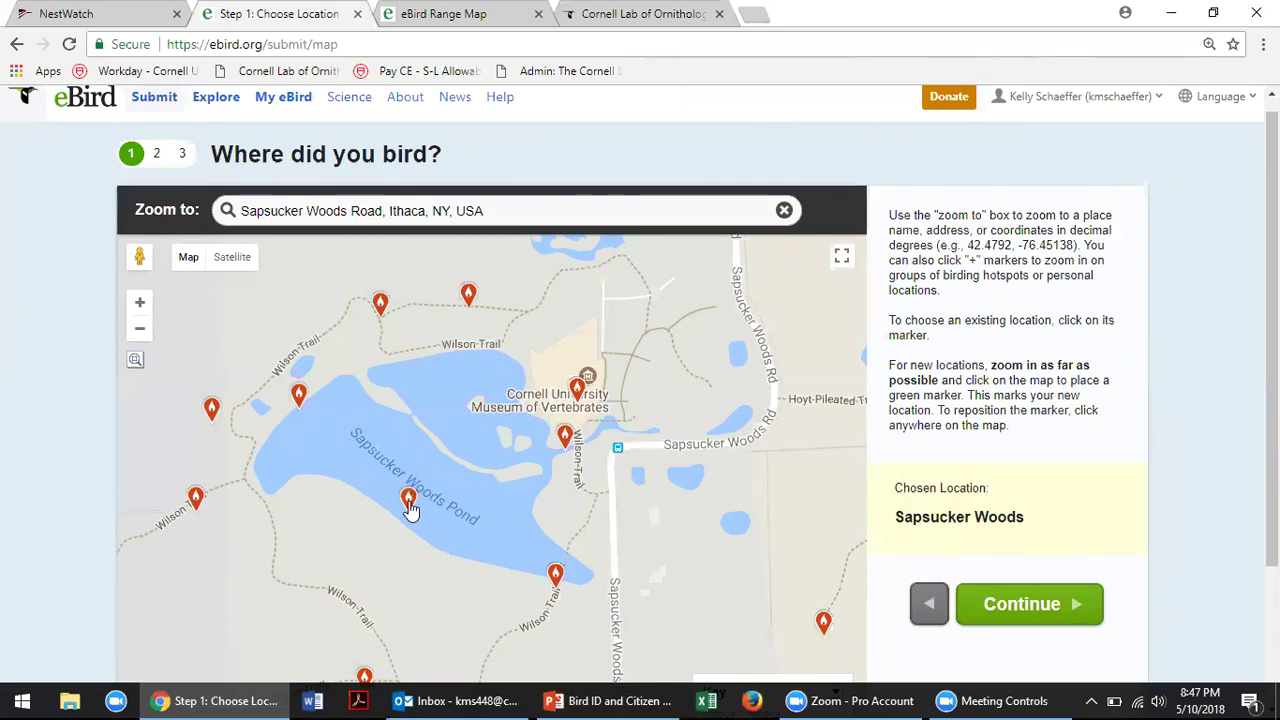
click(566, 438)
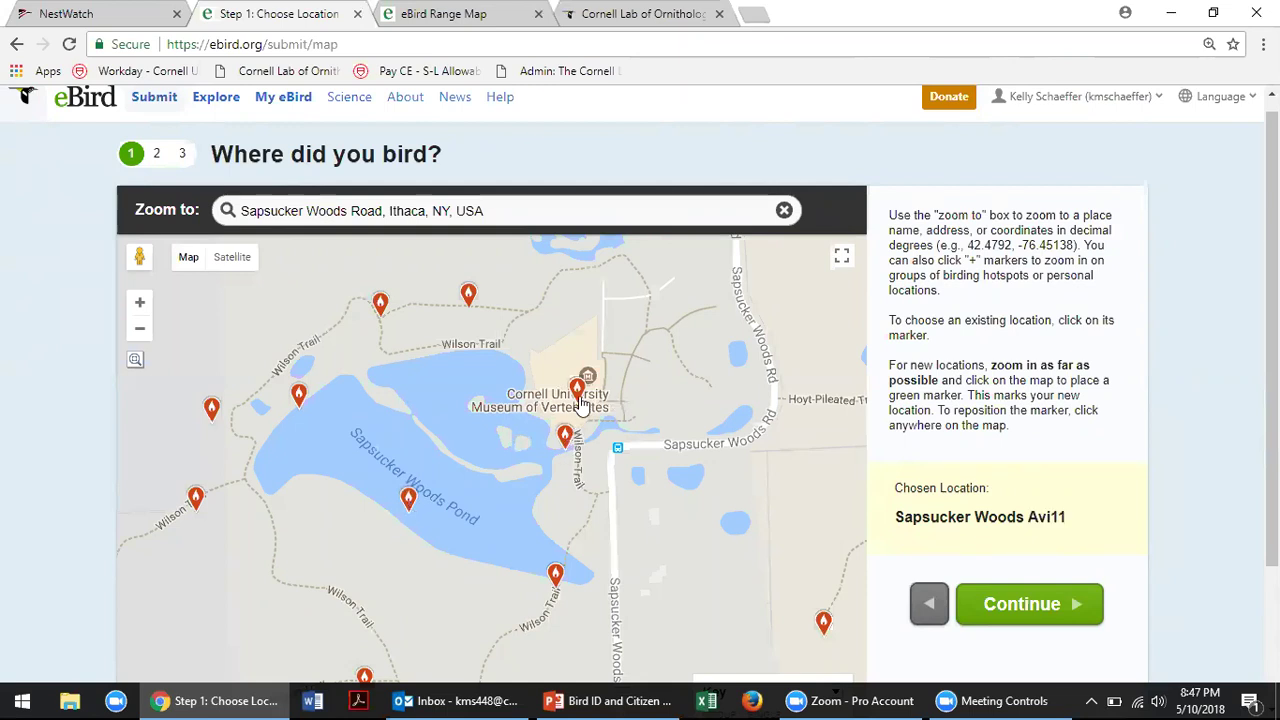
click(580, 390)
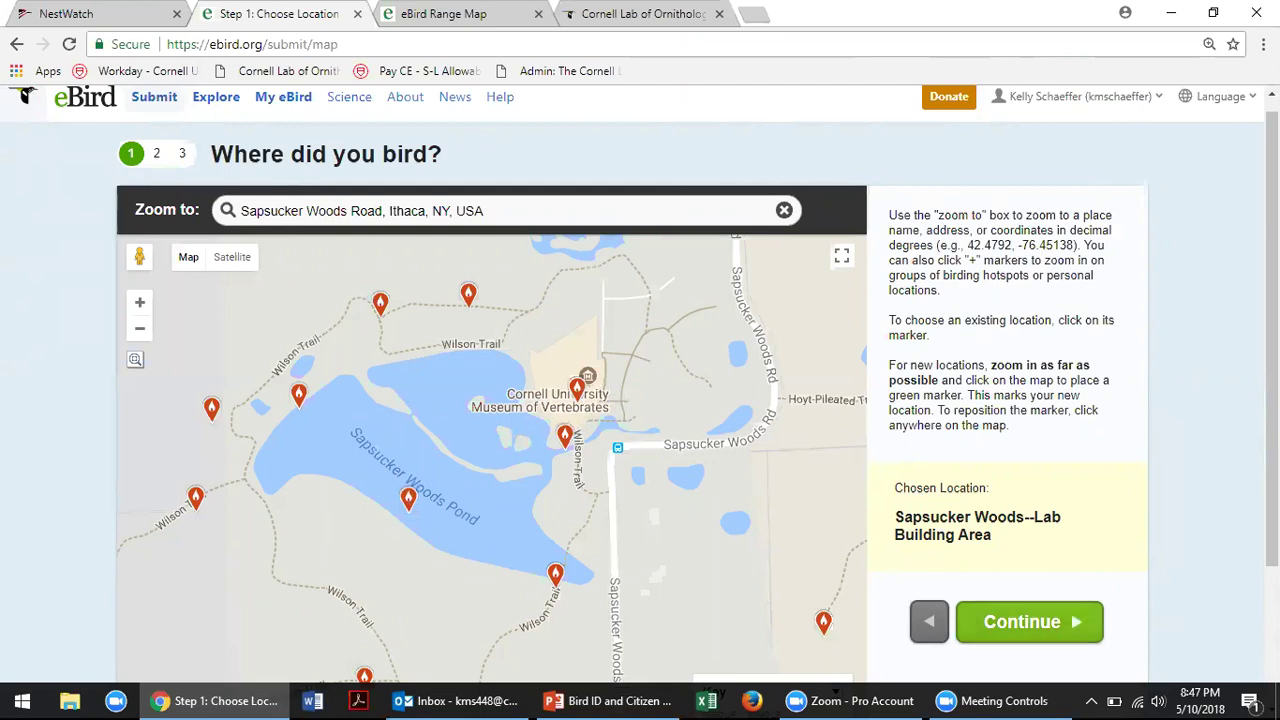
click(1021, 621)
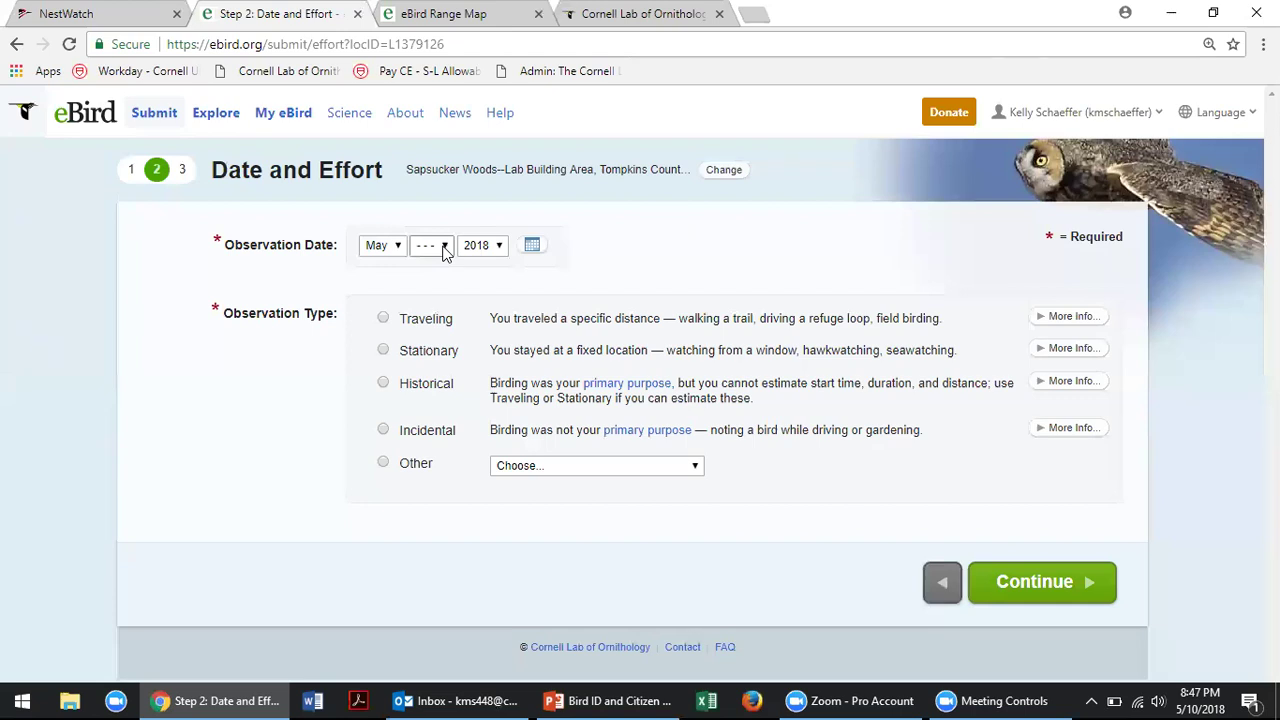
Set the observation date to May 10, 2018 and the observation type to Stationary
click(445, 252)
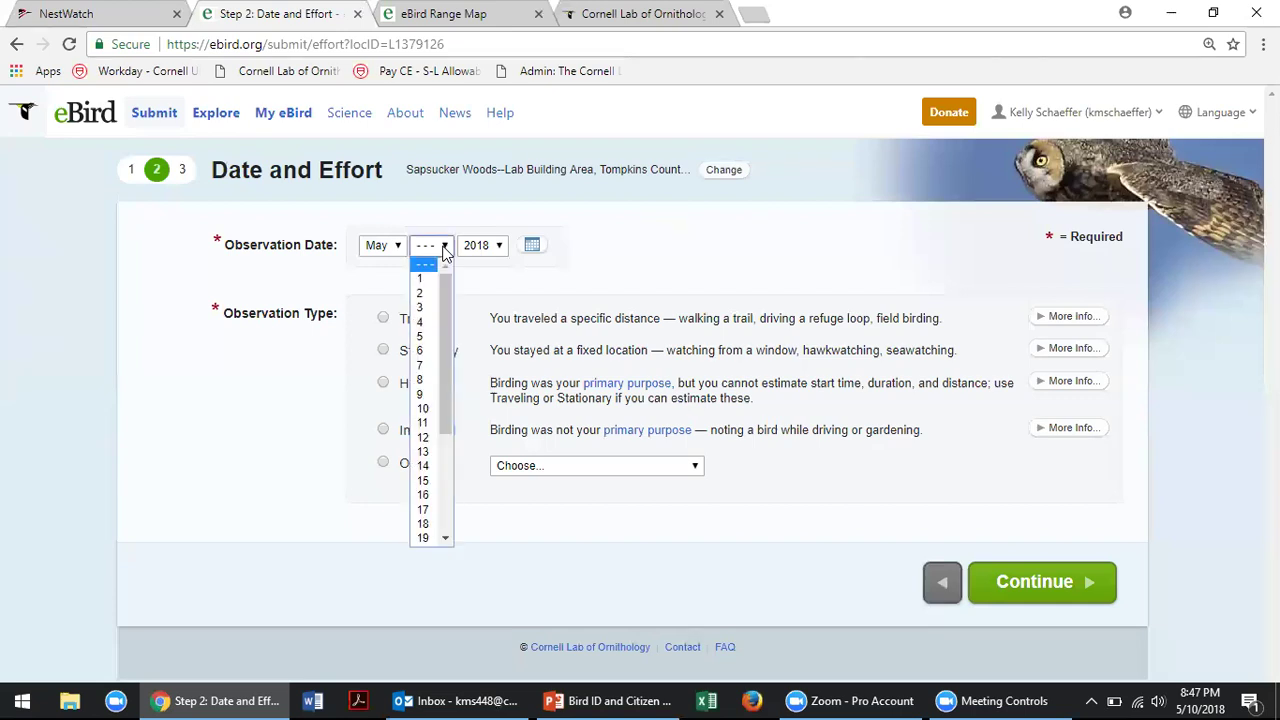
click(425, 409)
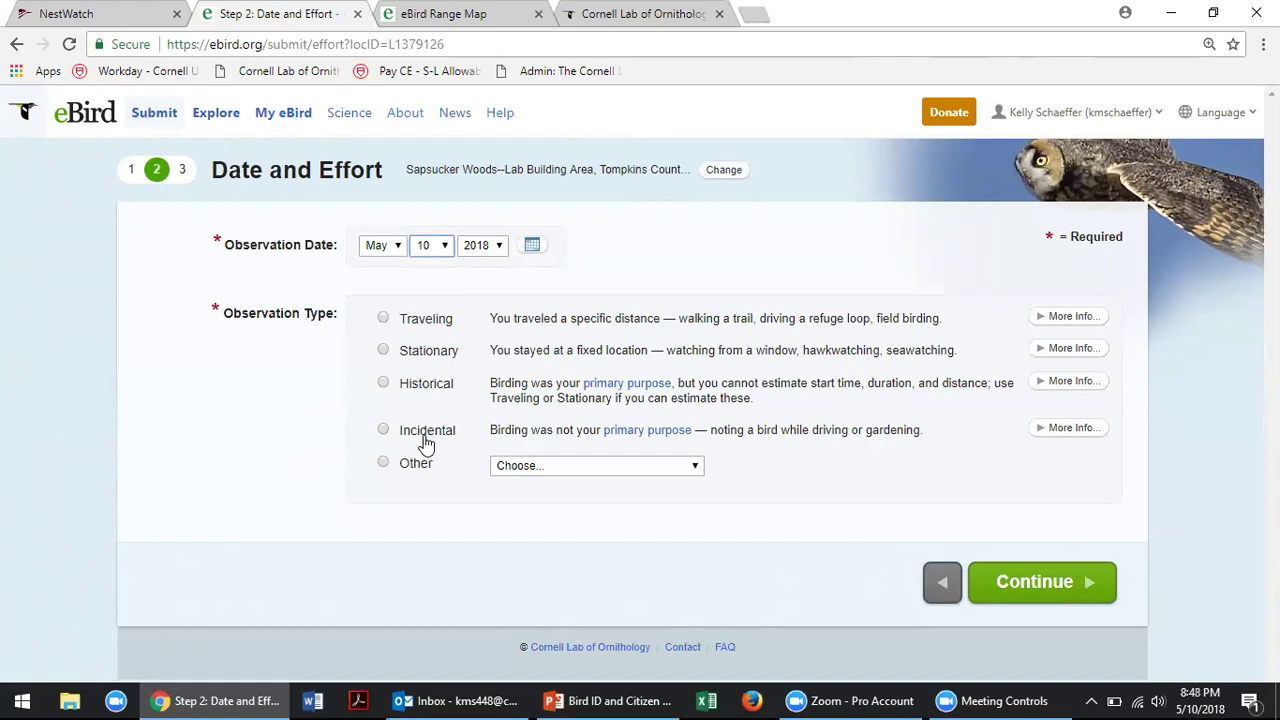
click(385, 351)
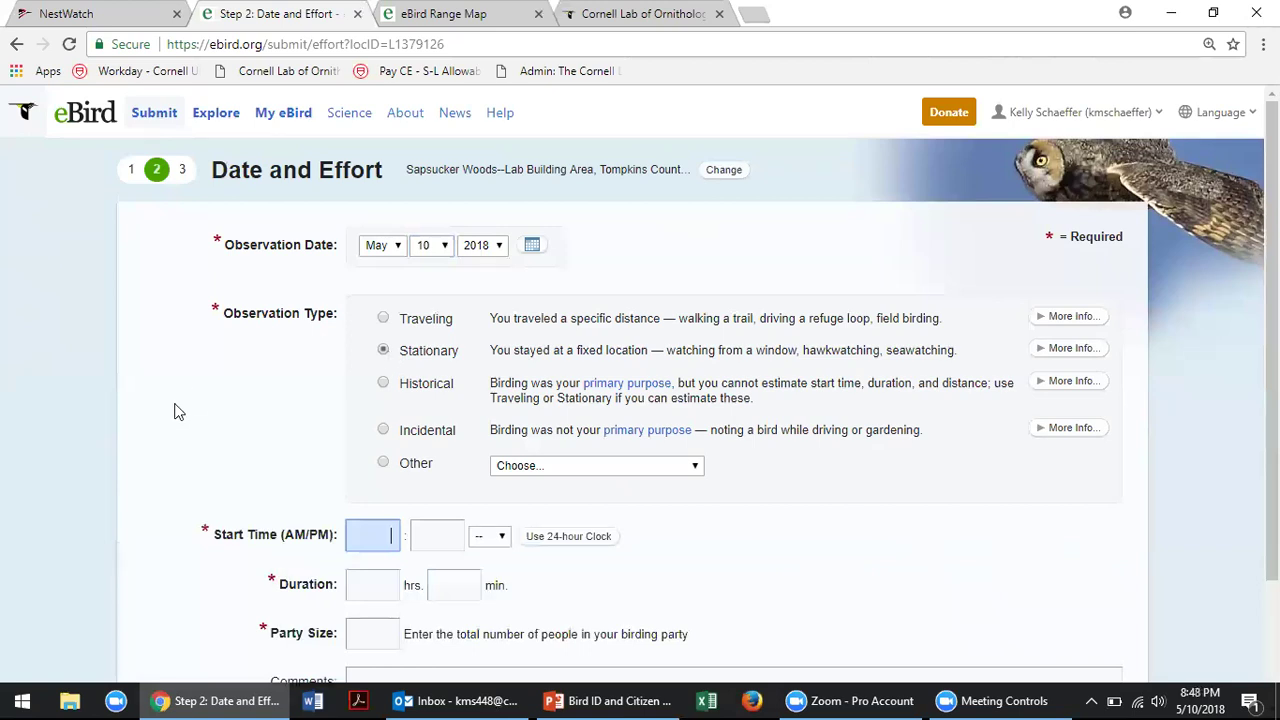
Set the observation's start time to 12:00 PM
scroll(174, 410, down, 2)
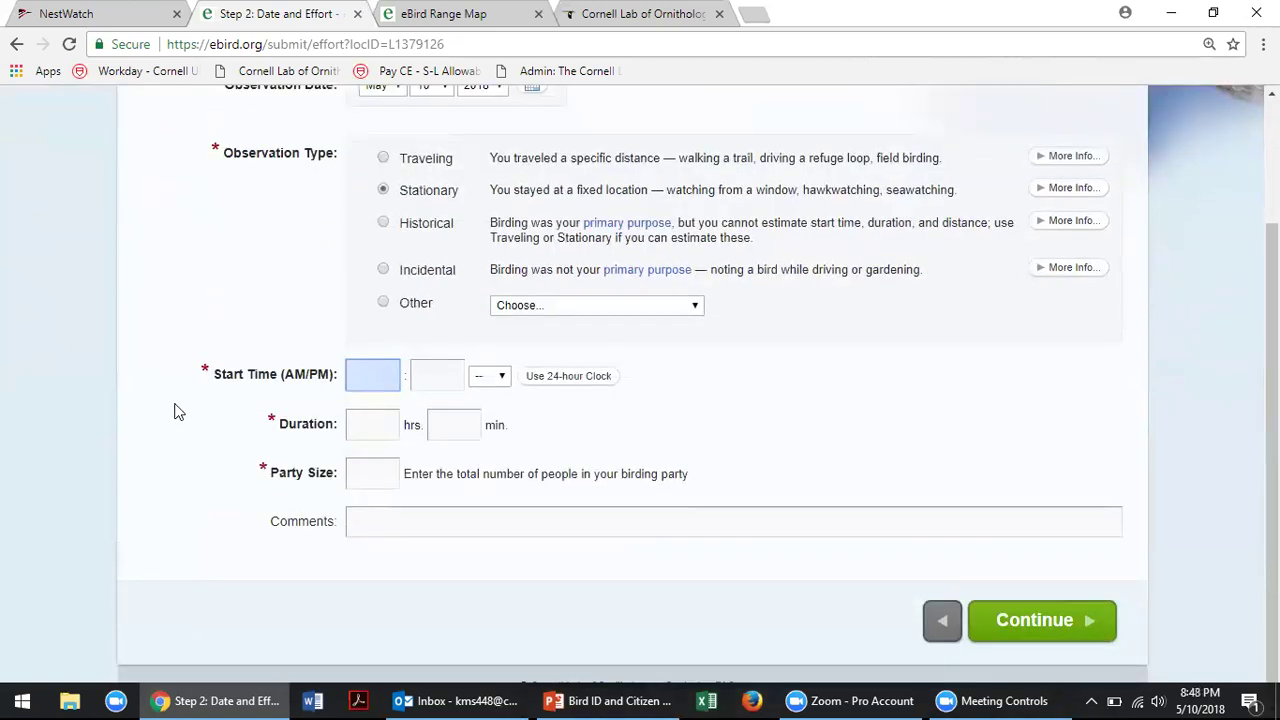
text(12)
key(Tab)
text(00)
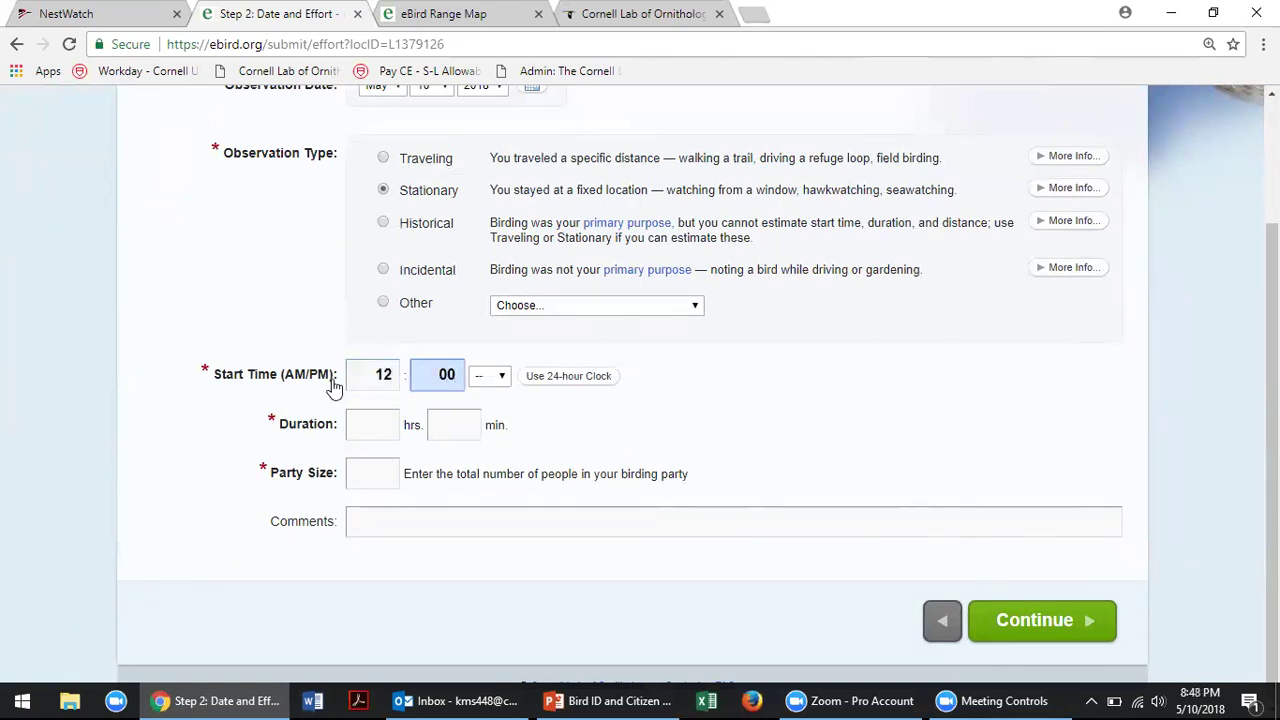
click(502, 376)
click(487, 420)
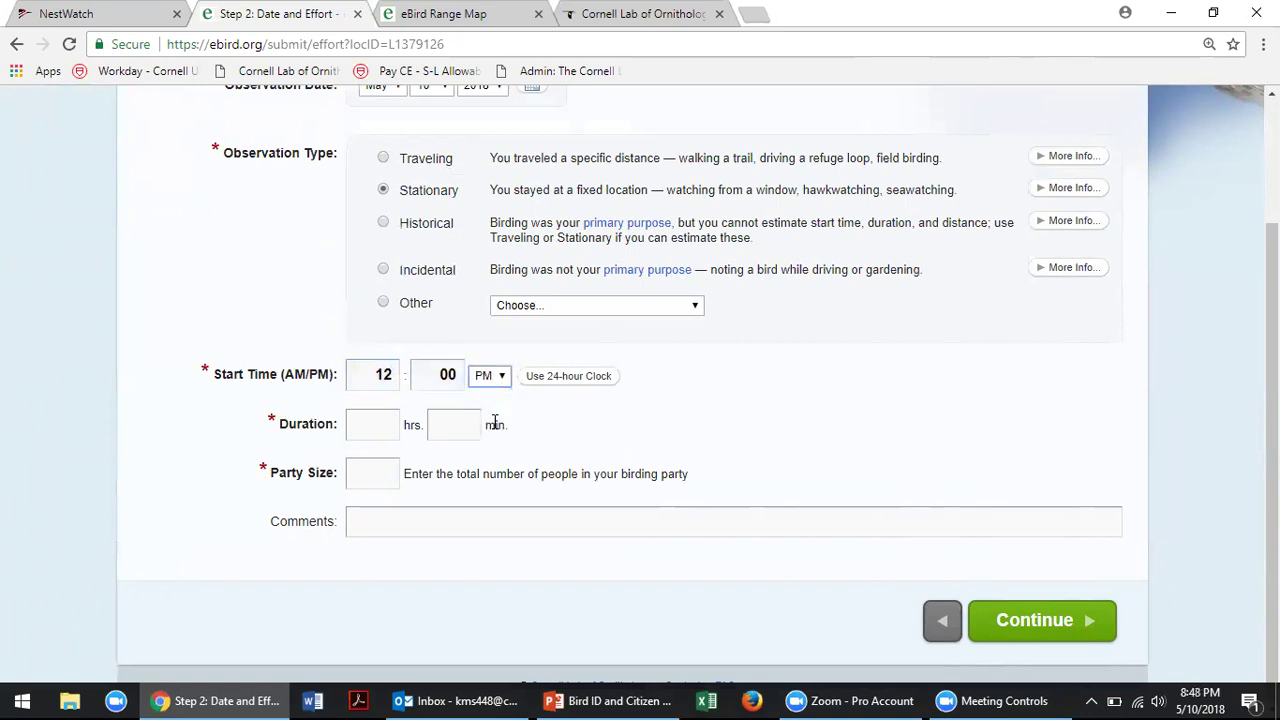
Set the observation's duration to 25 minutes, leaving the hours empty
click(380, 438)
text(2)
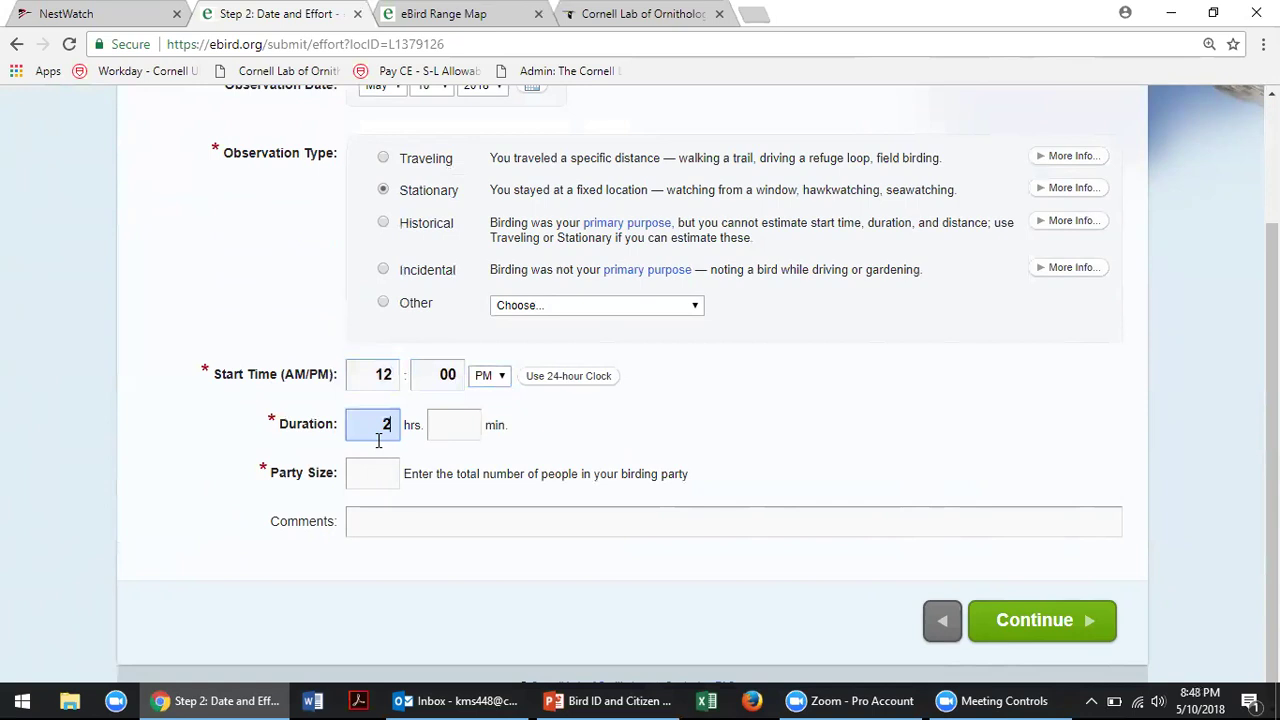
key(BackSpace)
click(466, 422)
text(25)
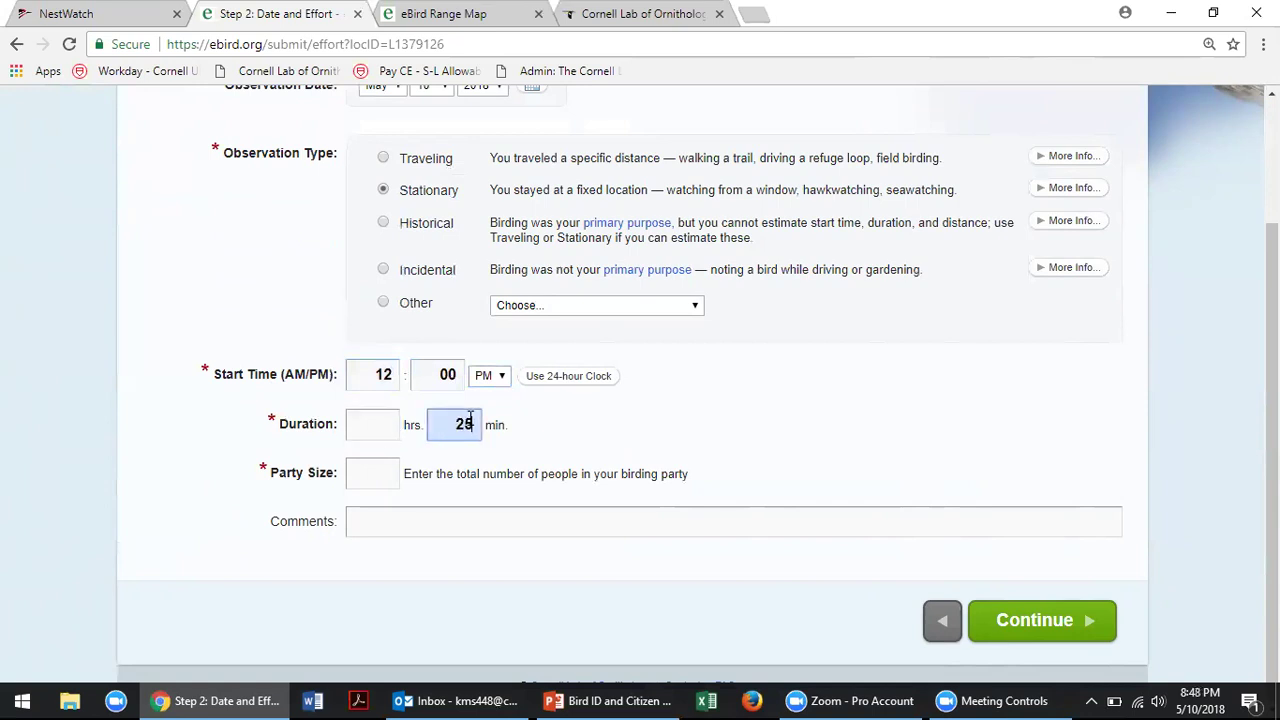
Set the party size to 2 and continue to the species checklist
click(379, 477)
text(1)
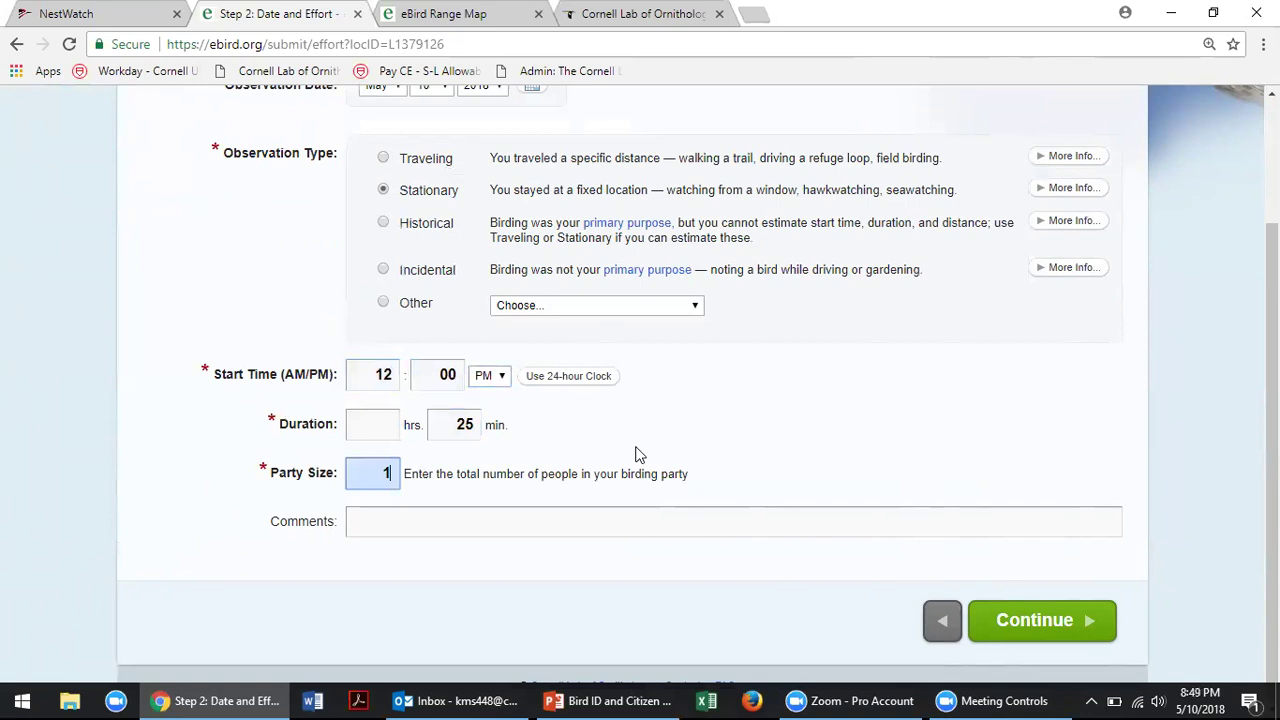
key(BackSpace)
text(2)
key(Return)
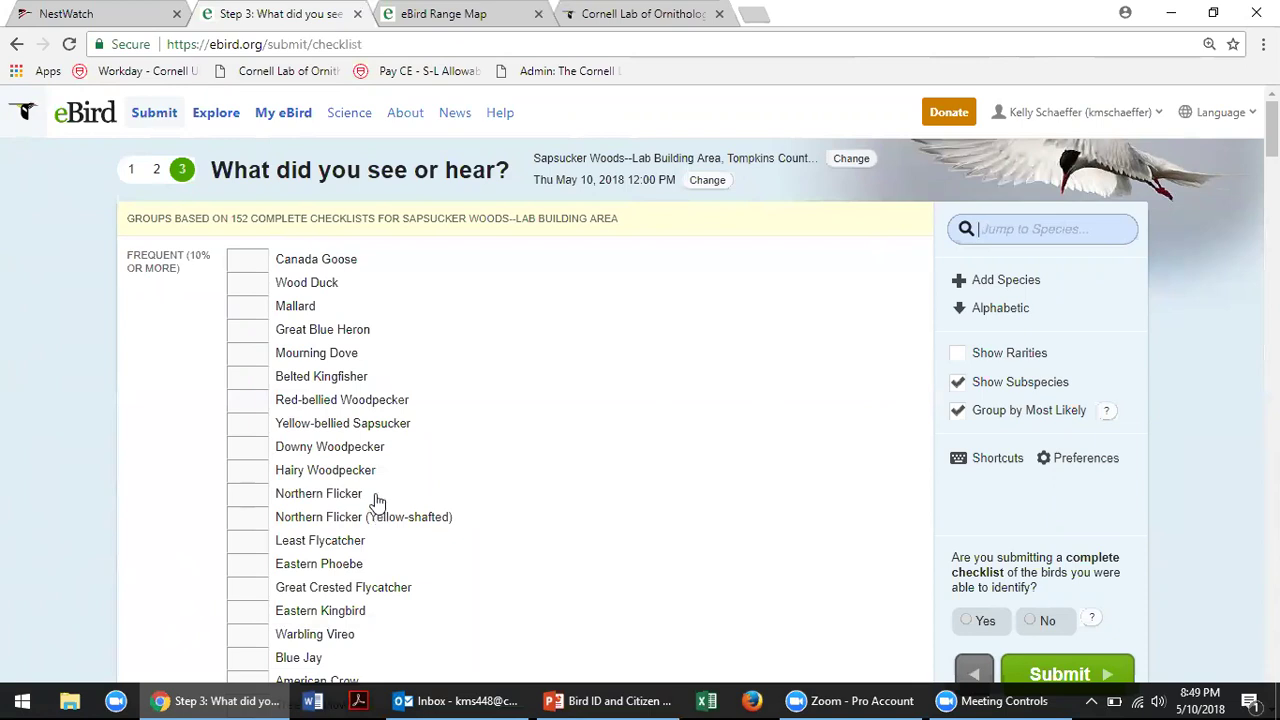
Record a count of 3 for Great Blue Heron in the checklist
scroll(360, 322, down, 1)
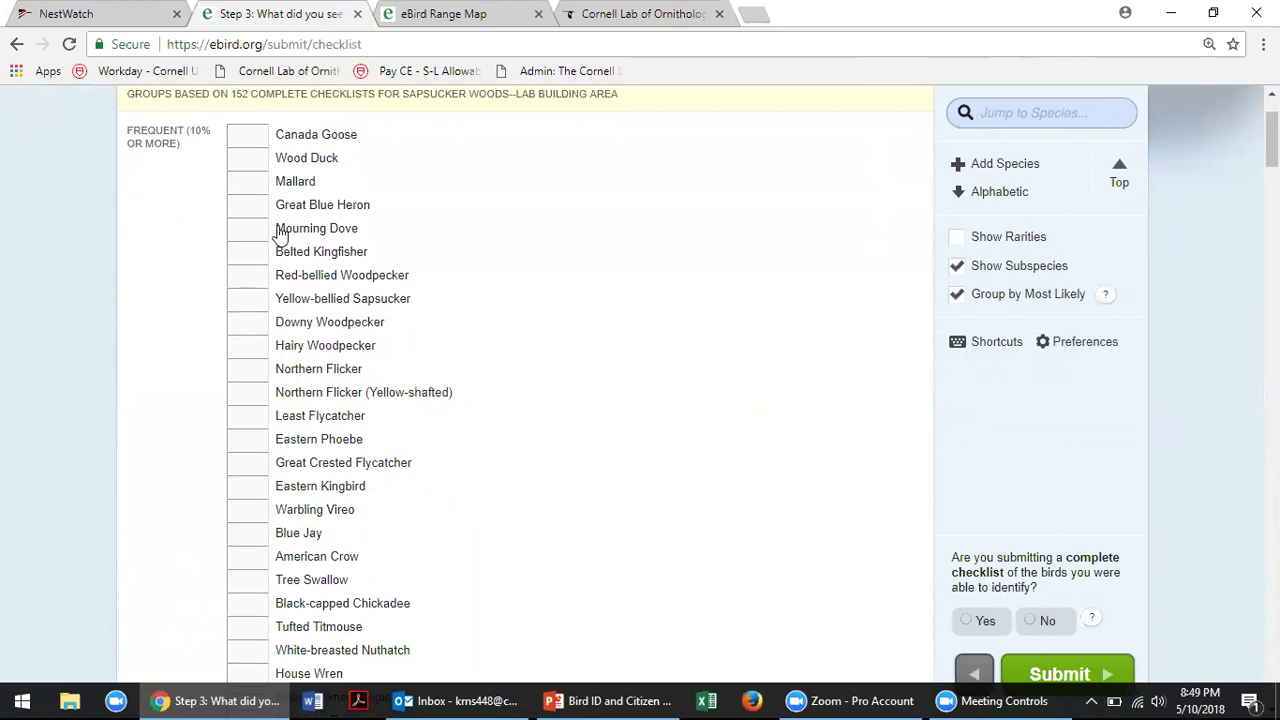
click(255, 204)
text(3)
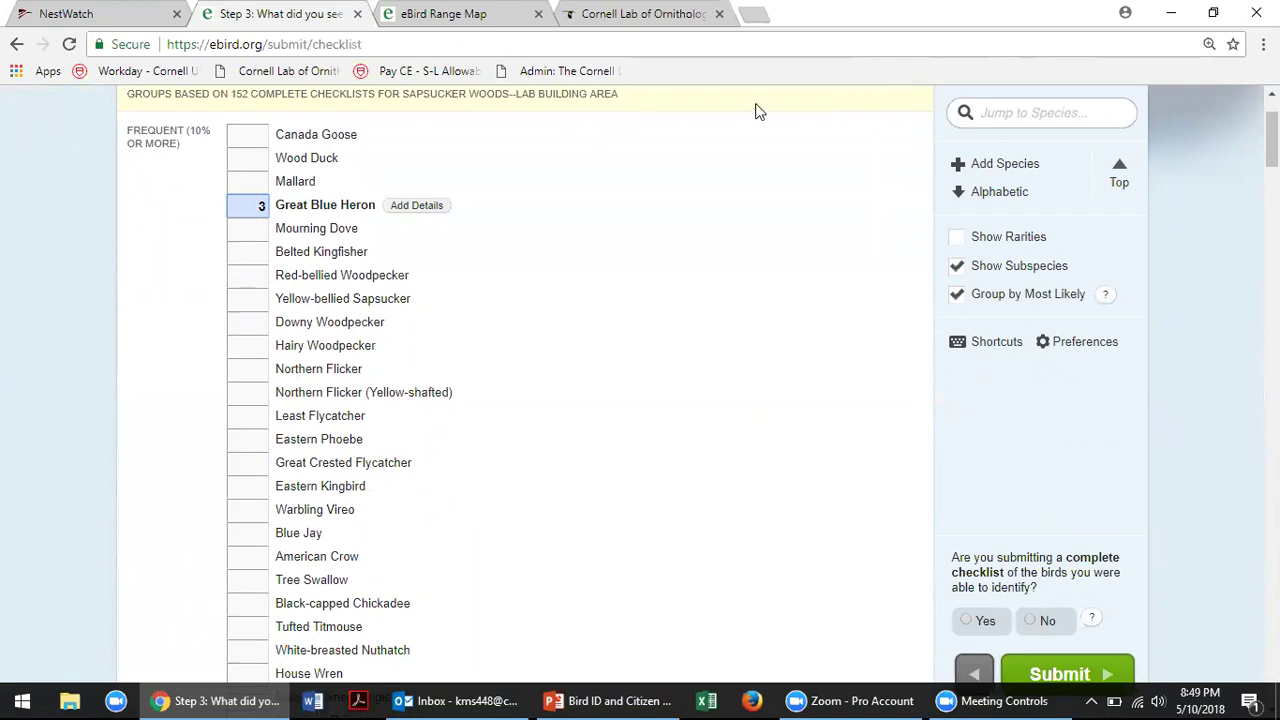
key(Return)
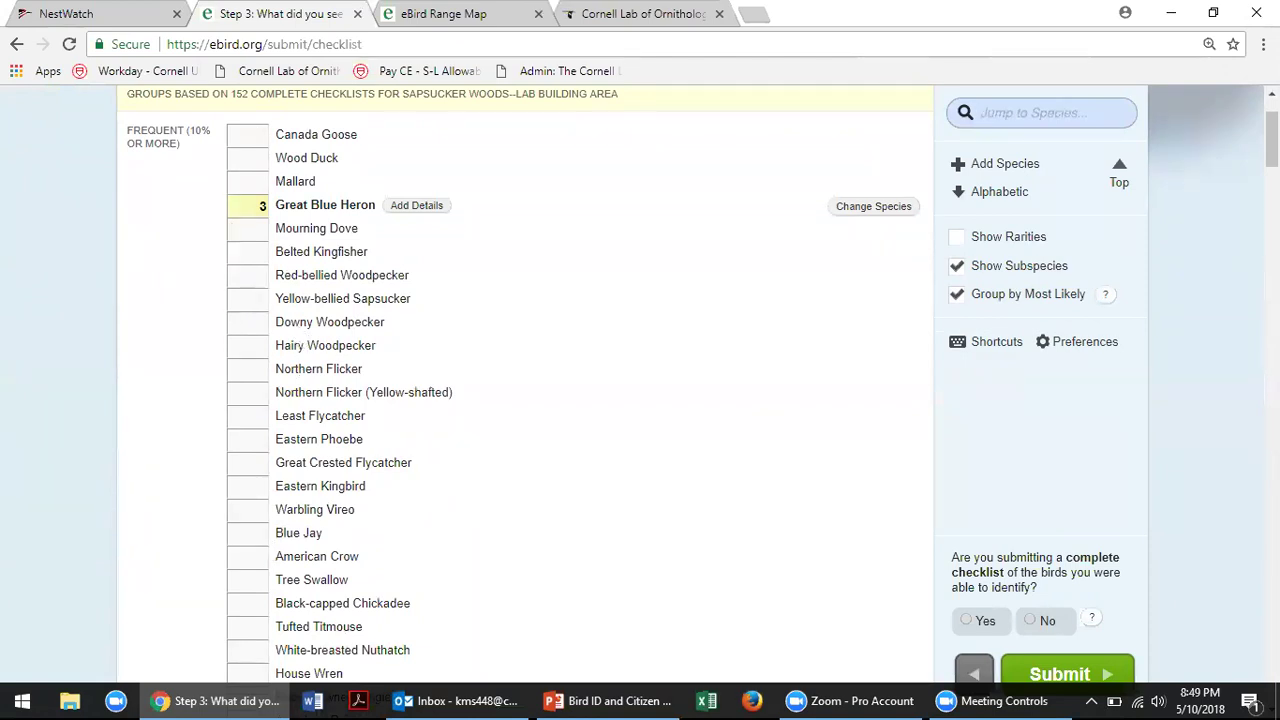
Find American Goldfinch by searching the checklist for "gol" and record a count of 2
text(gol)
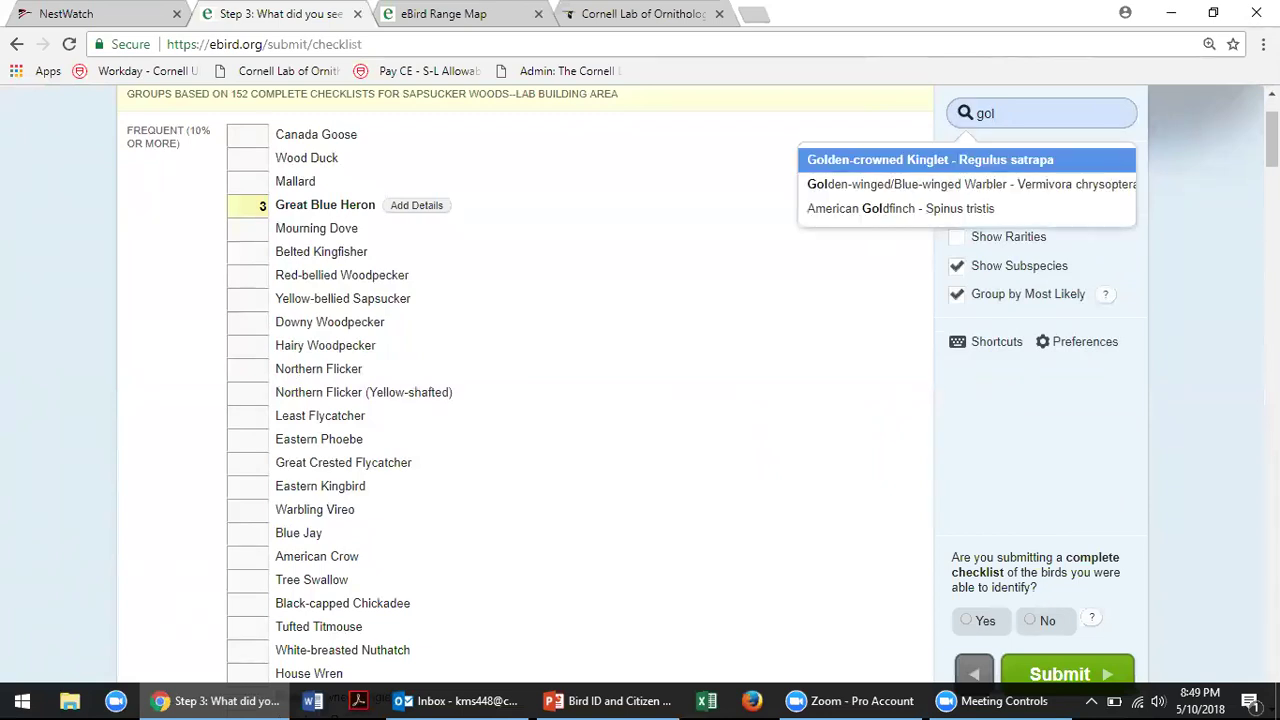
key(Down)
key(Down)
key(Return)
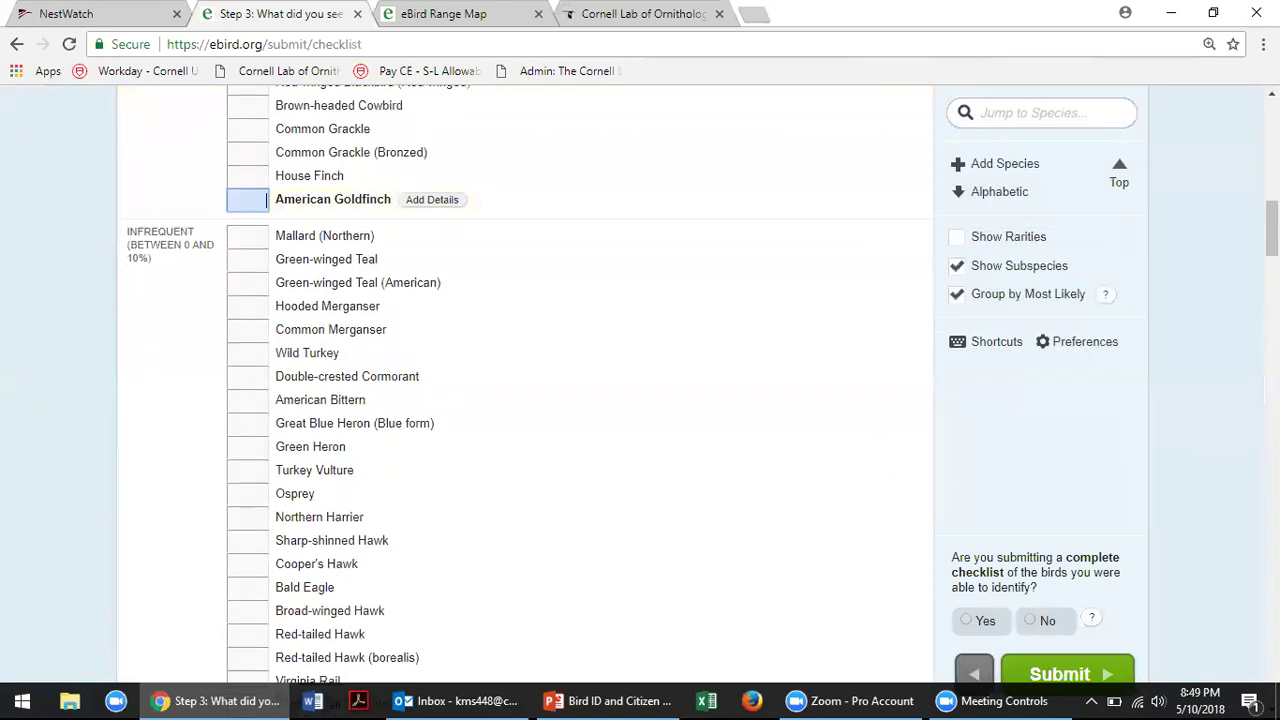
text(2)
Record 1 Brown-headed Cowbird and answer Yes to submitting a complete checklist
click(450, 104)
text(1)
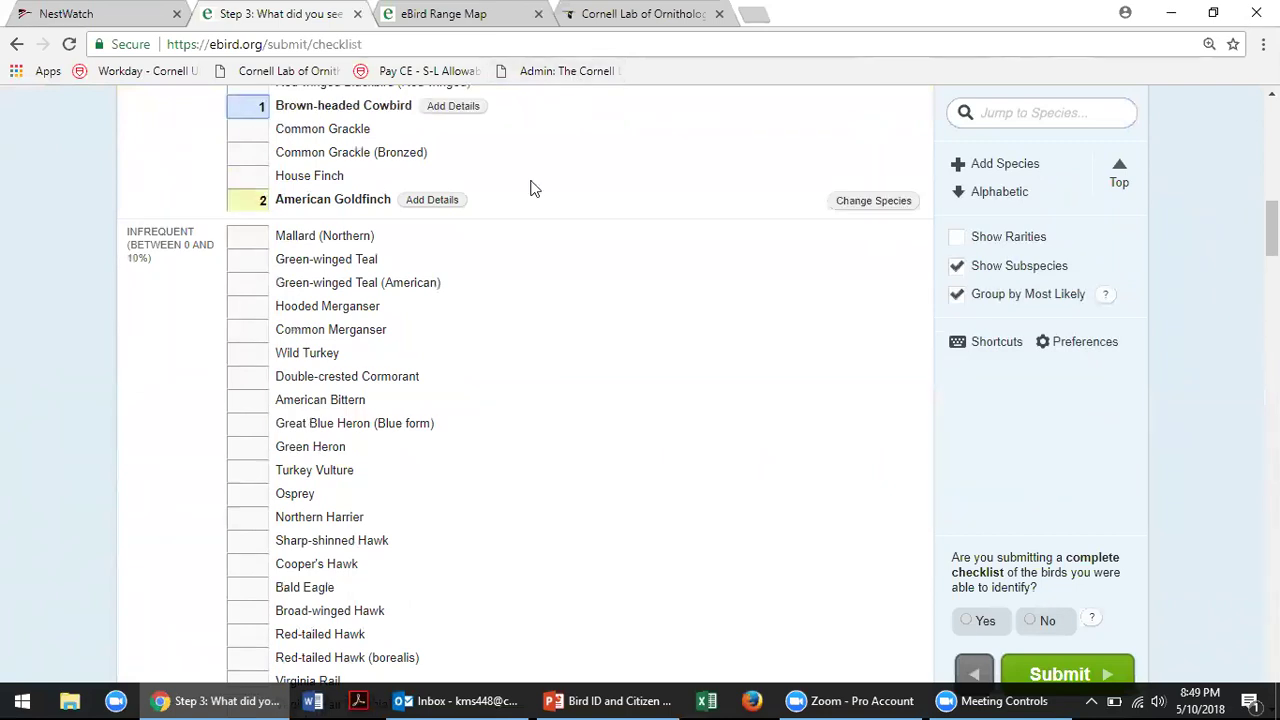
scroll(560, 198, up, 2)
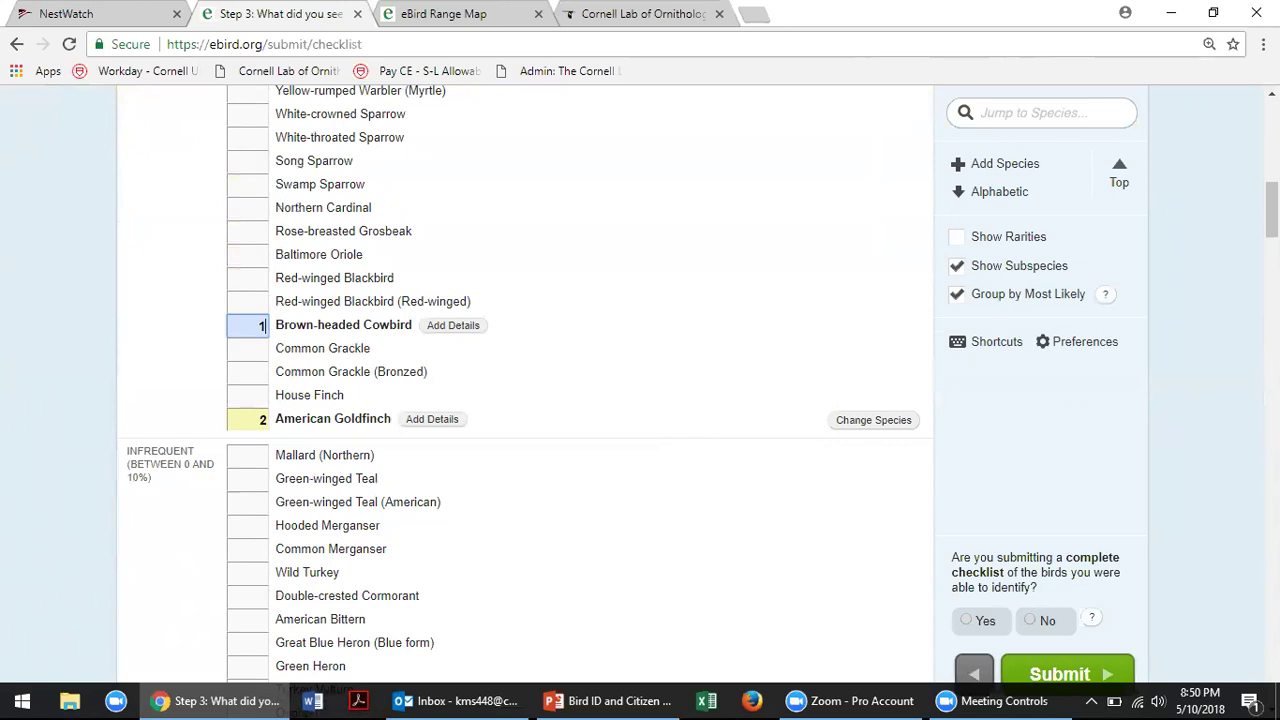
click(966, 620)
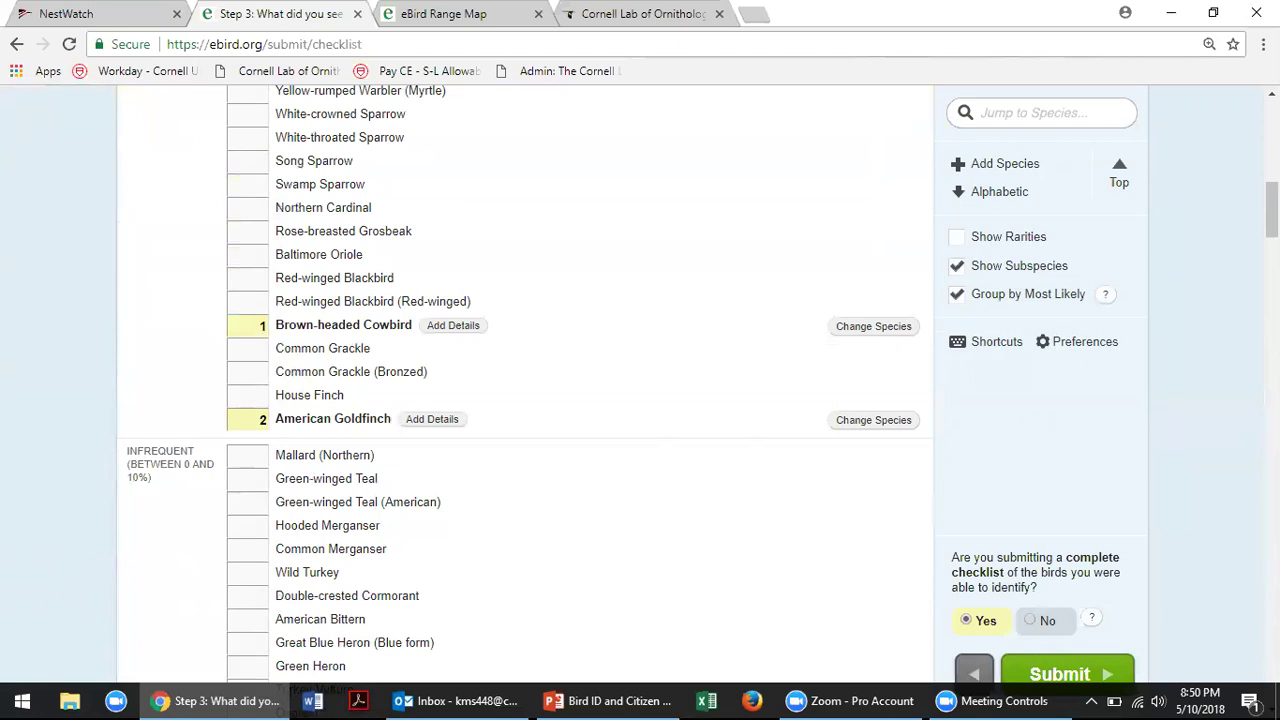
Leave the checklist without submitting it and open the My eBird page to view the life list statistics
scroll(525, 380, down, 2)
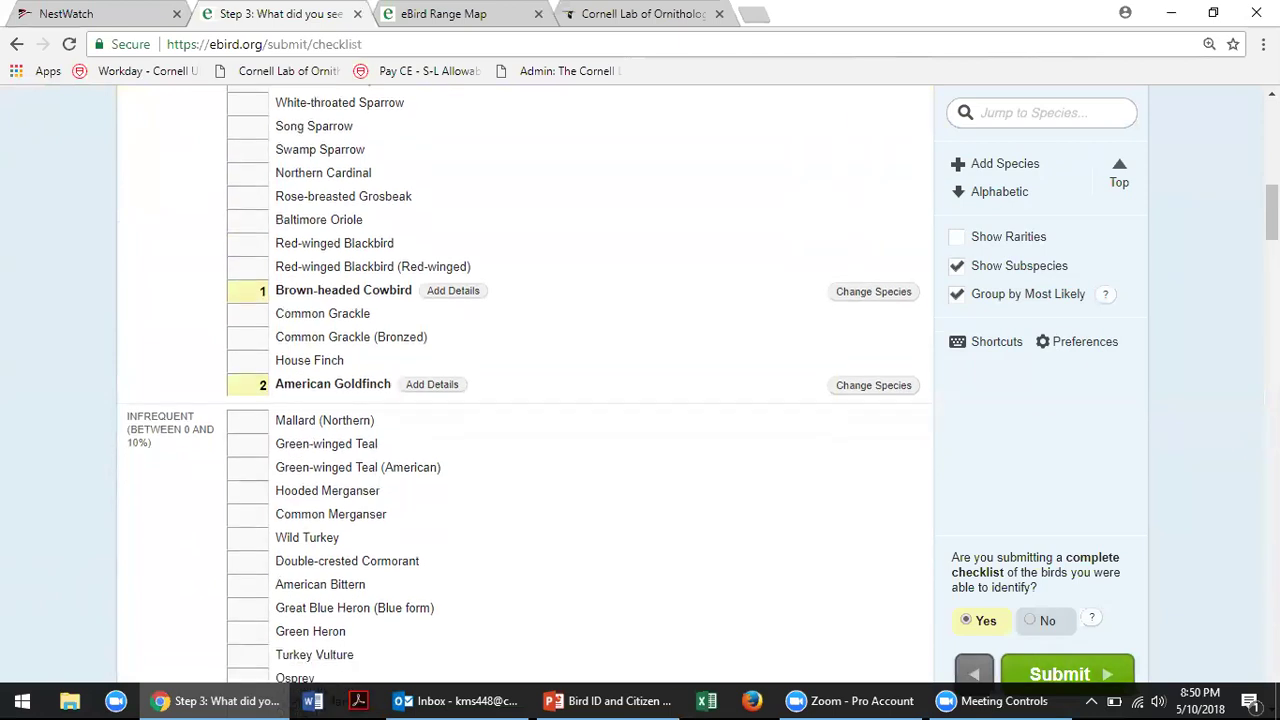
scroll(525, 380, up, 4)
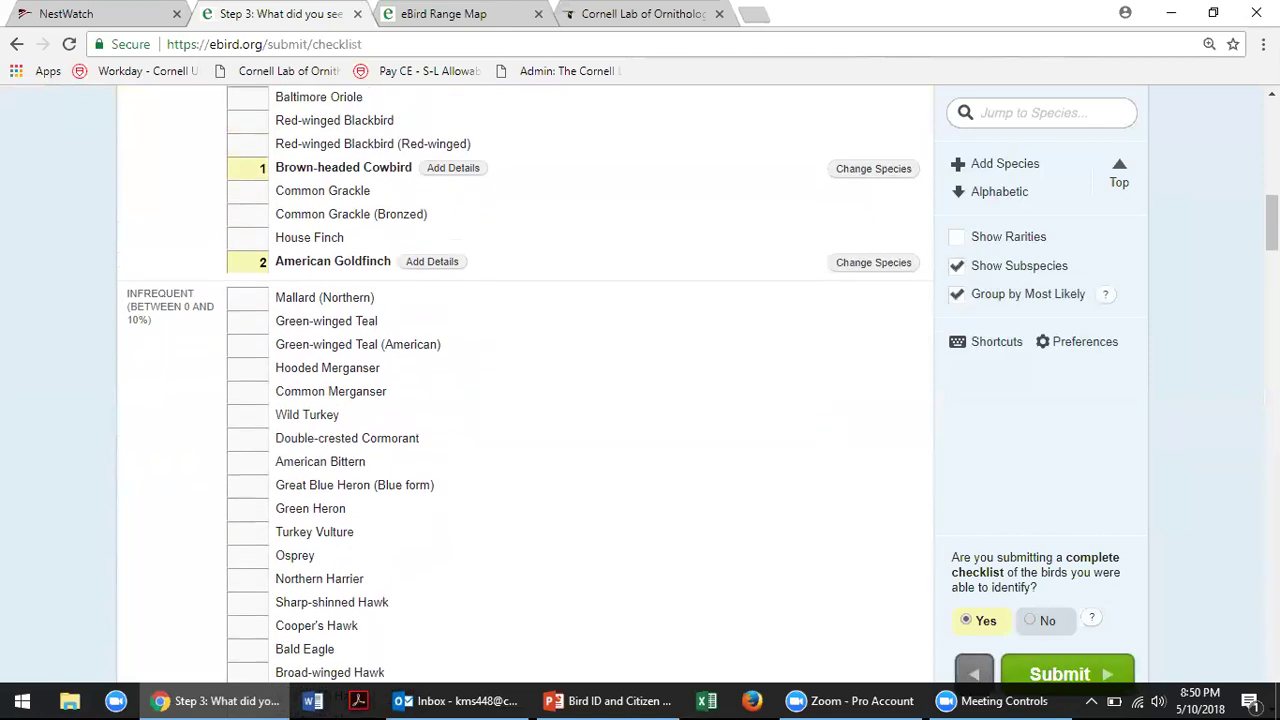
click(729, 306)
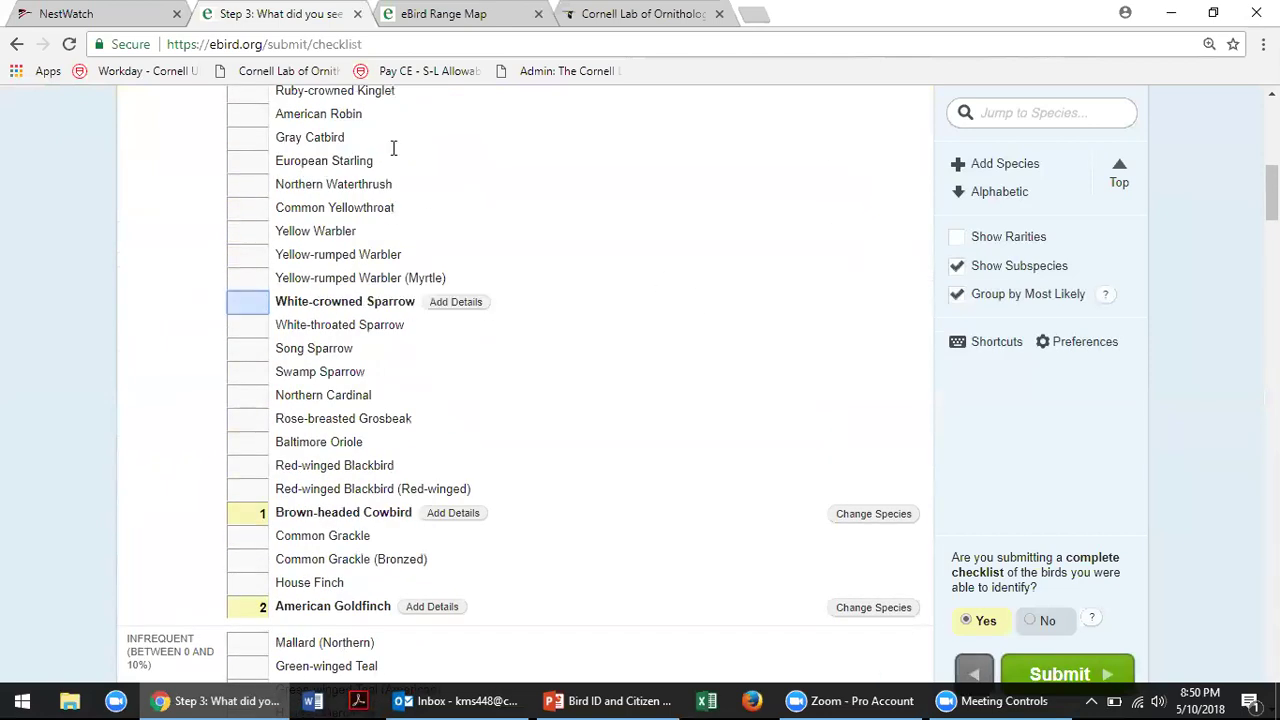
scroll(191, 120, up, 10)
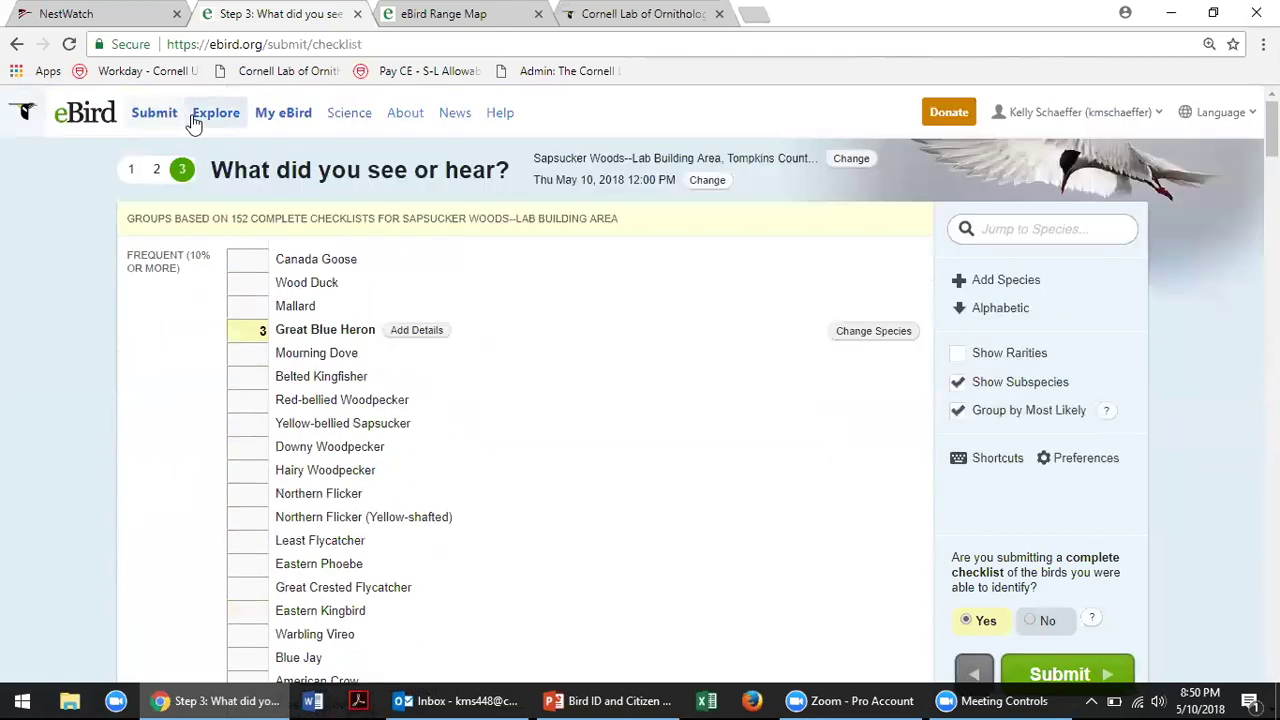
click(283, 112)
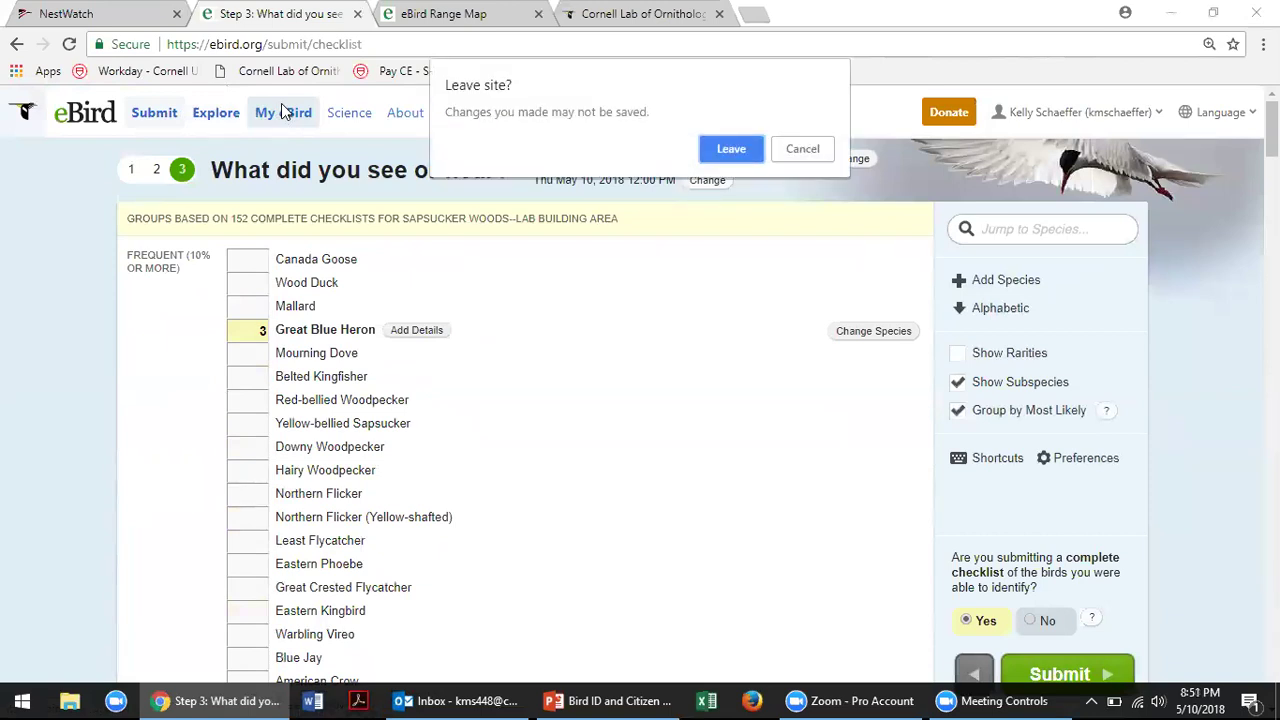
click(728, 152)
scroll(640, 400, down, 2)
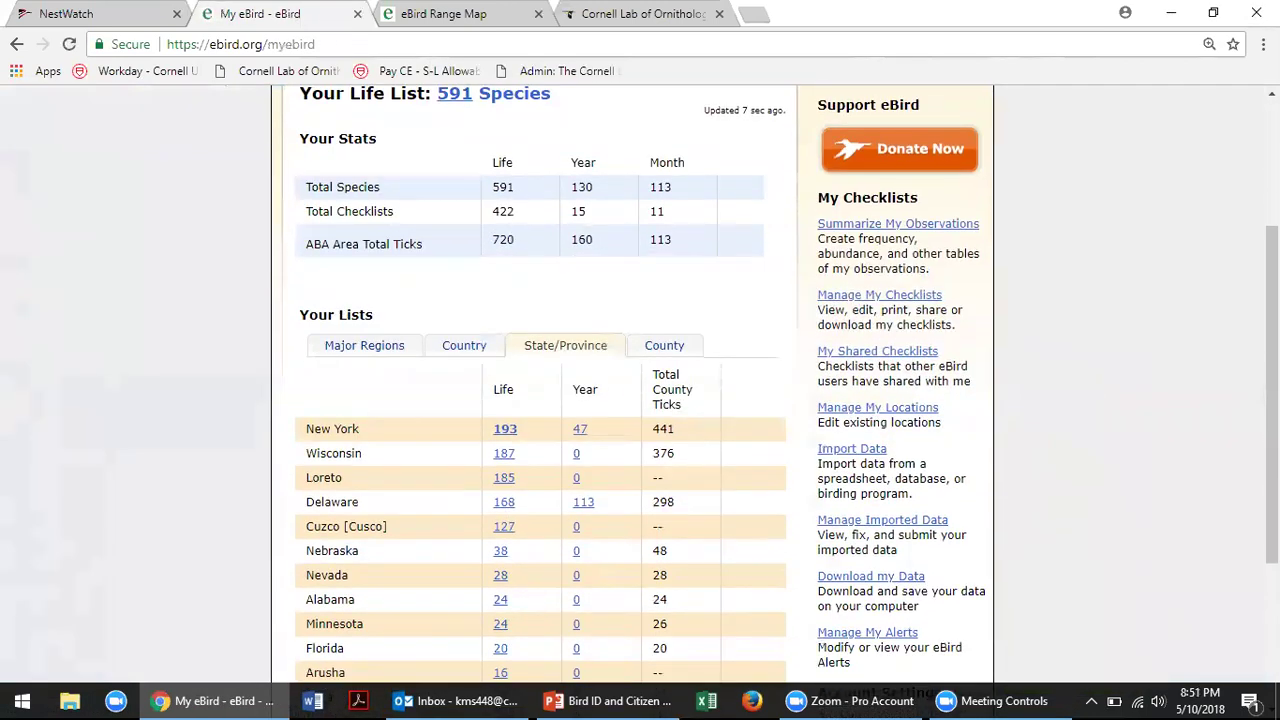
View the observation summary report setup, return to My eBird and look through the list in Manage My Checklists
click(898, 223)
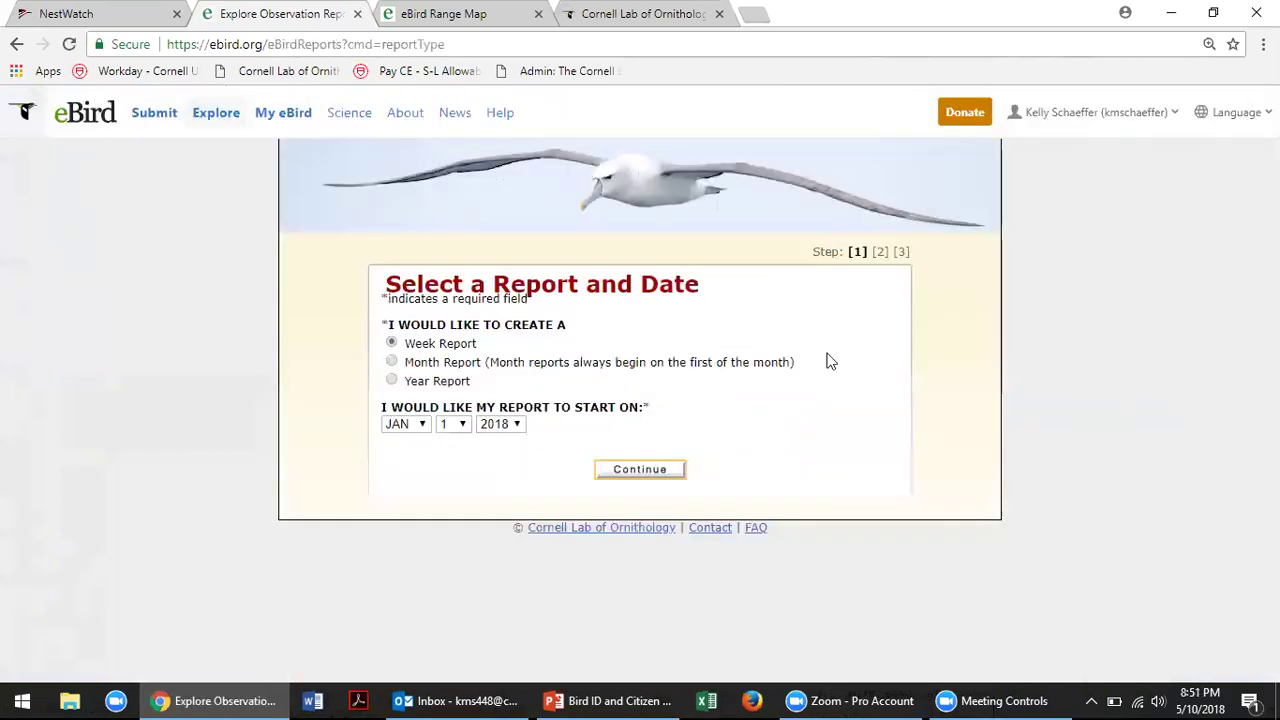
click(16, 44)
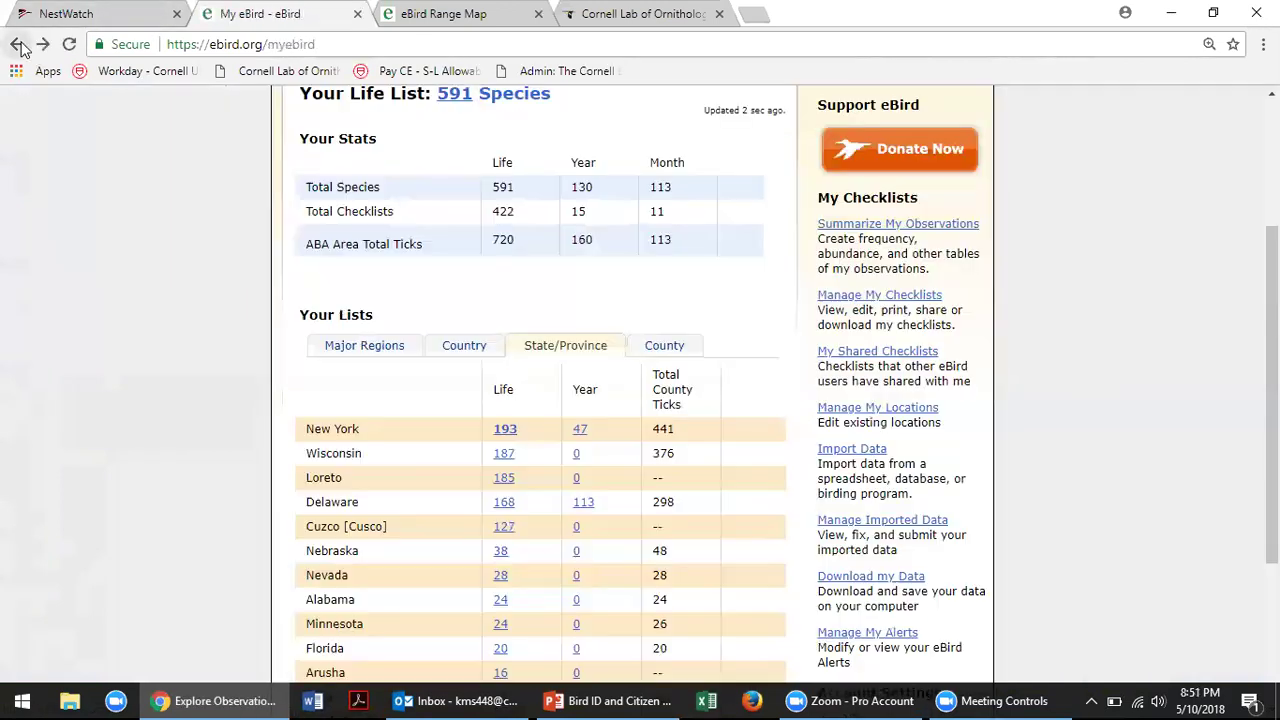
click(875, 298)
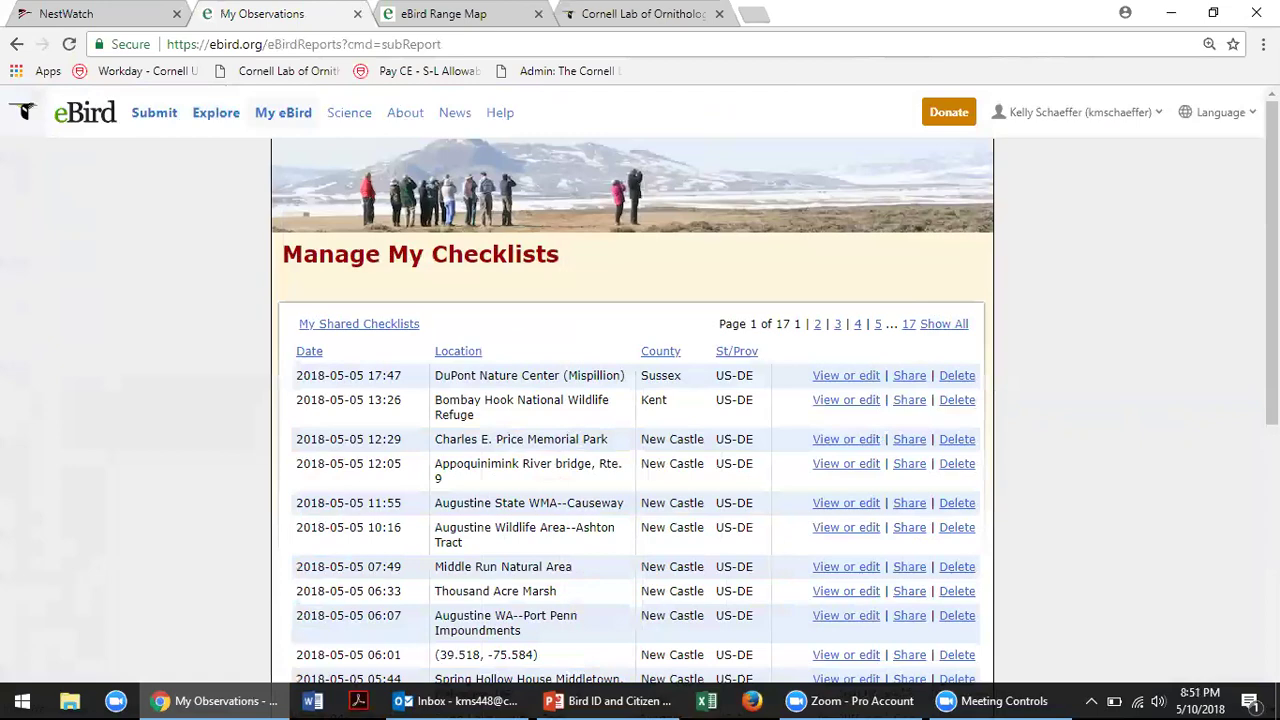
scroll(855, 245, down, 5)
scroll(855, 245, up, 4)
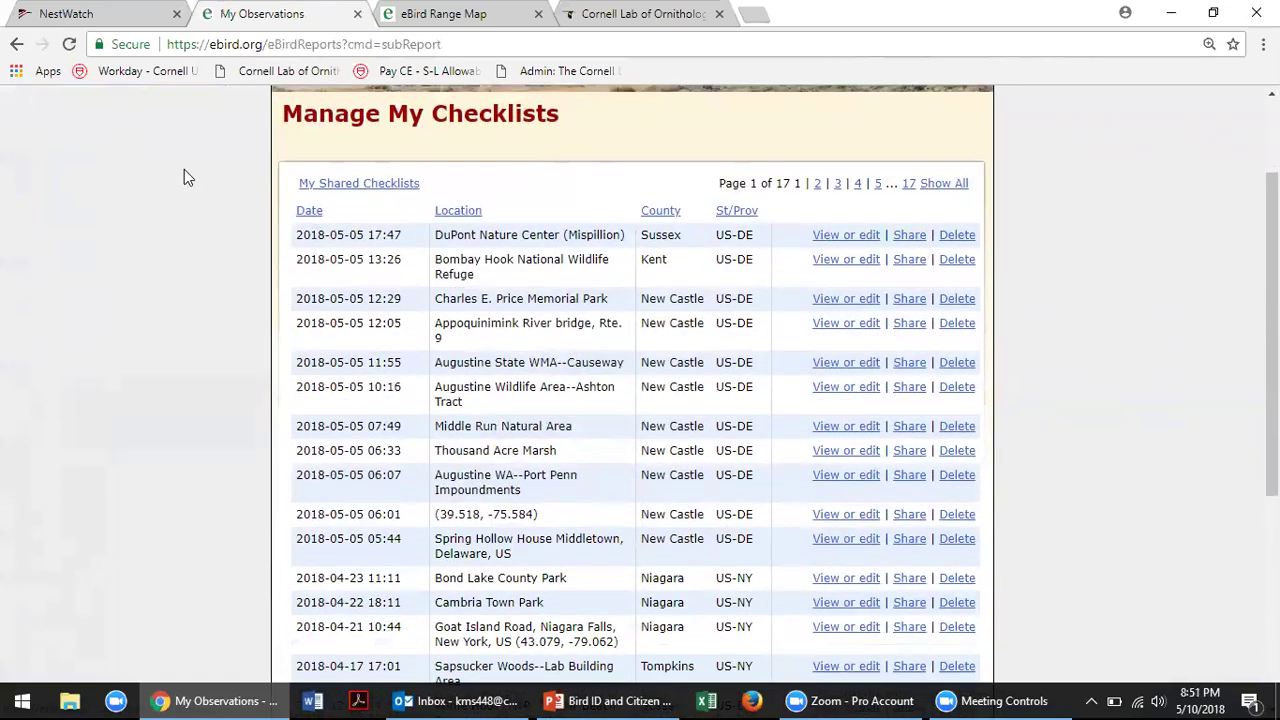
Leave the checklist management page and open Explore, abandoning the unsaved checklist entry
click(16, 46)
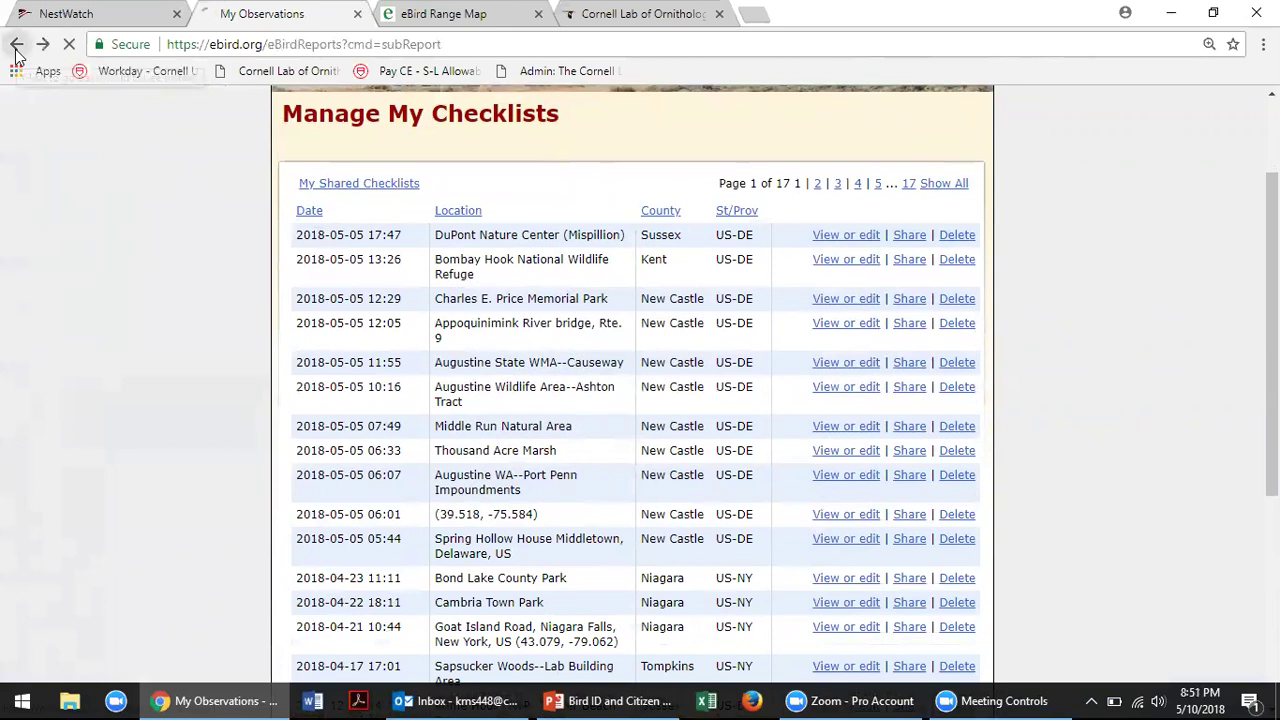
click(15, 46)
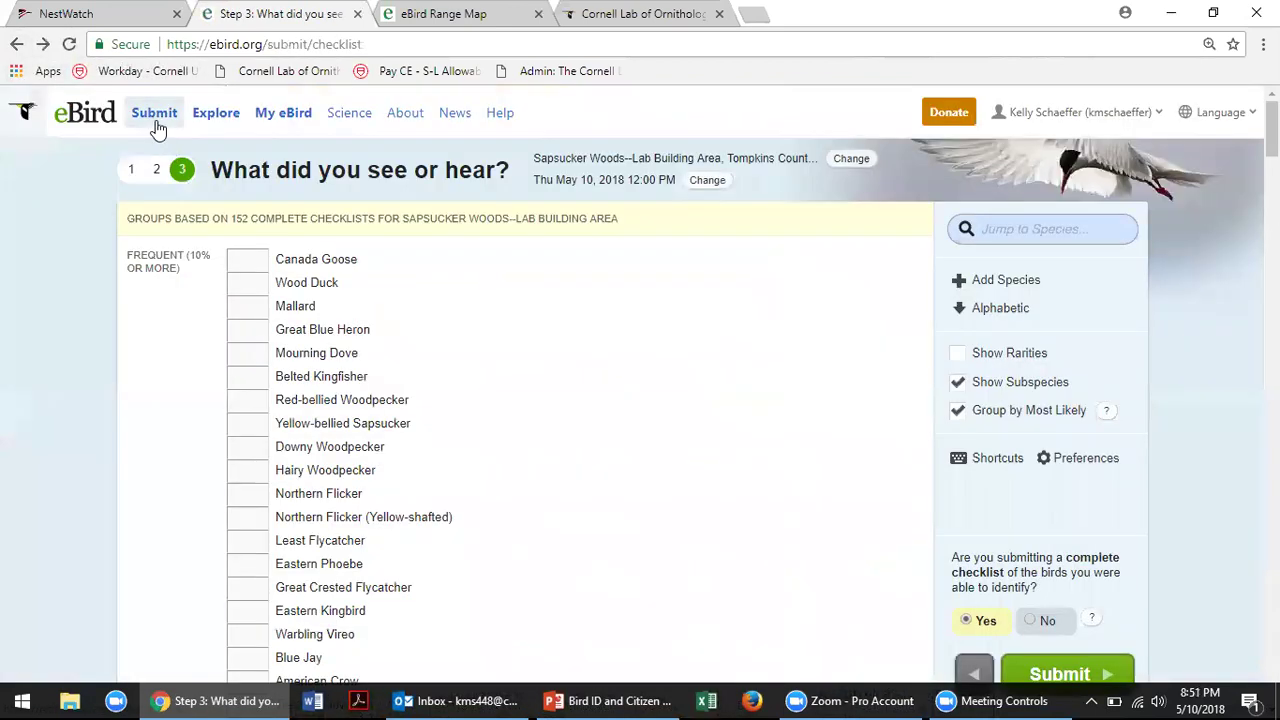
click(214, 113)
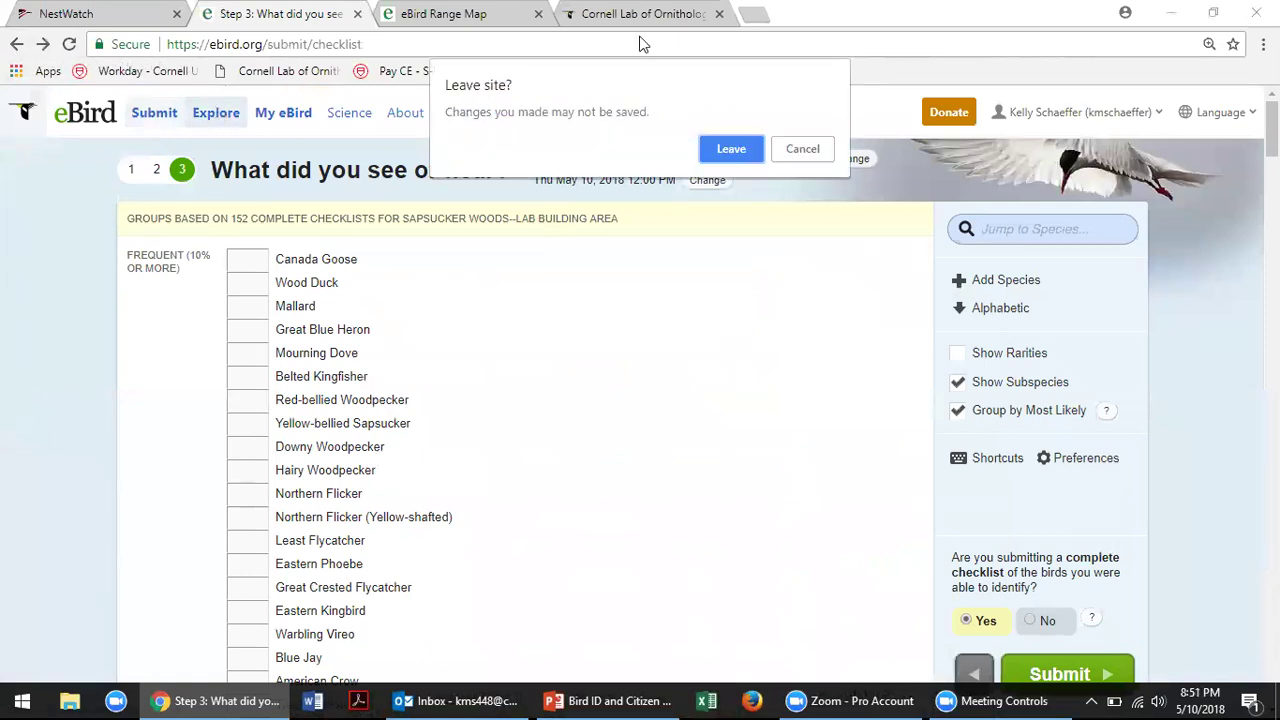
click(730, 149)
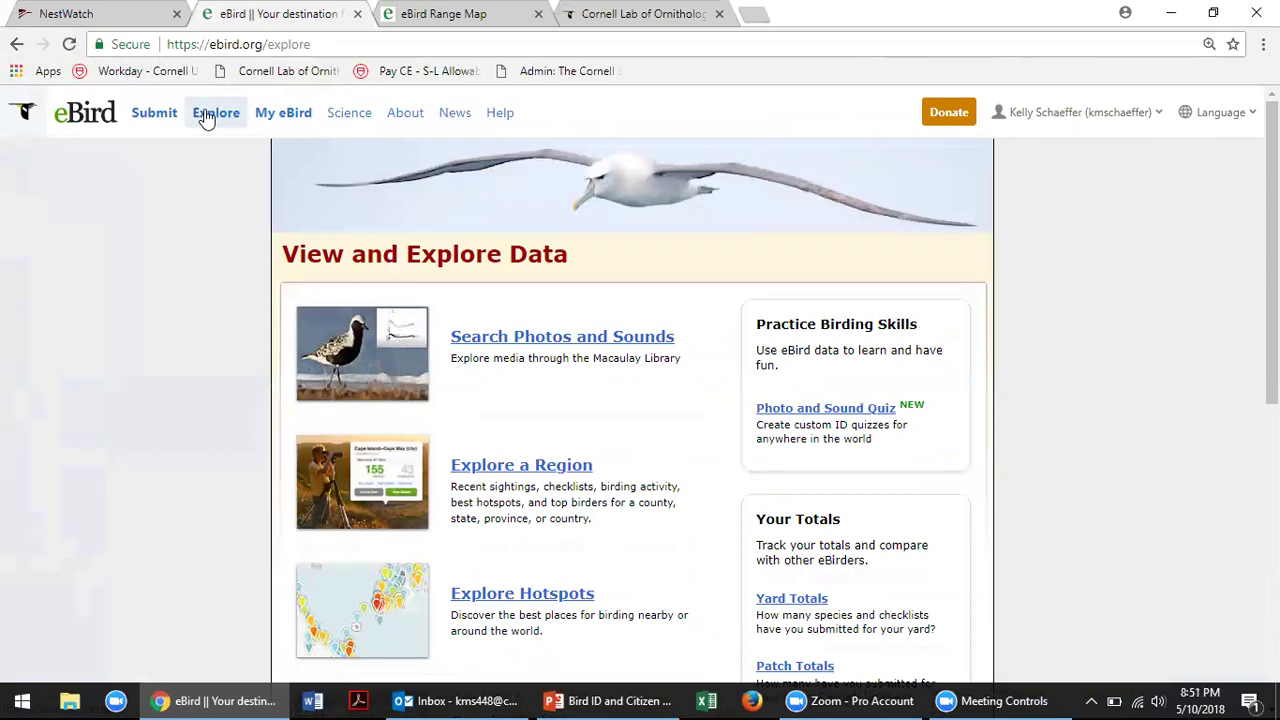
Open Species Maps and display the range map for Golden Eagle
scroll(250, 266, down, 4)
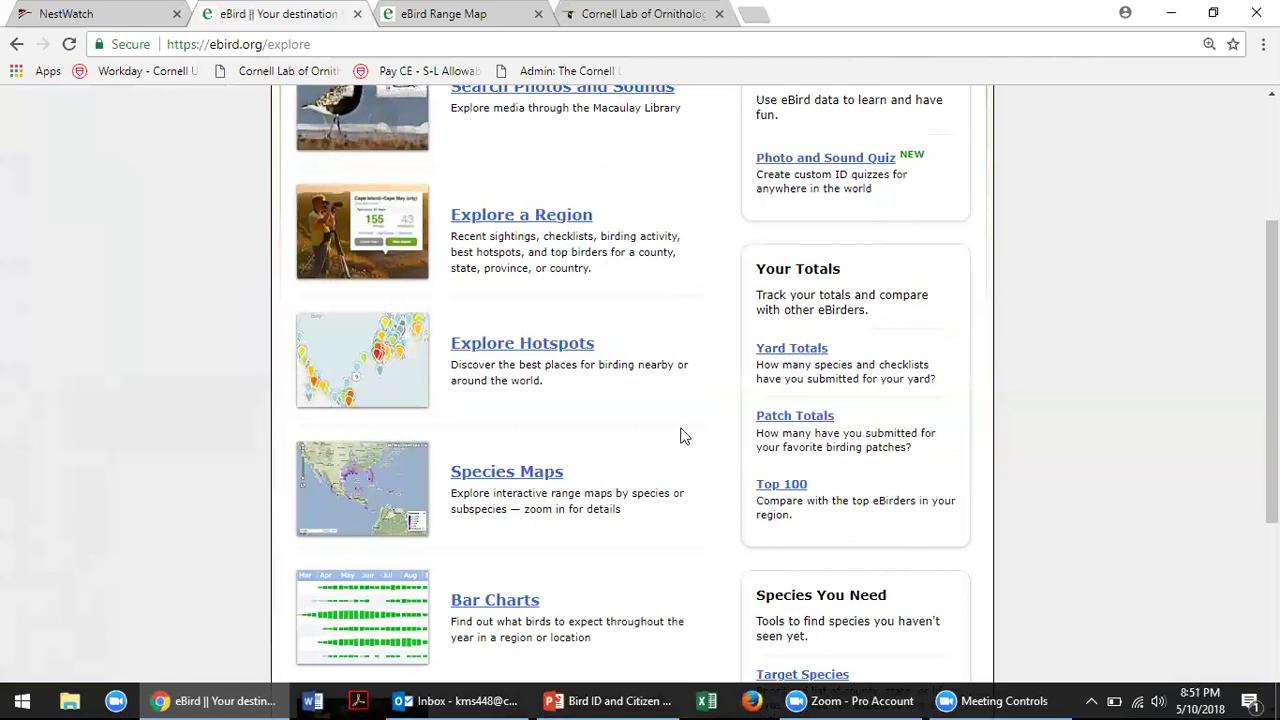
click(491, 474)
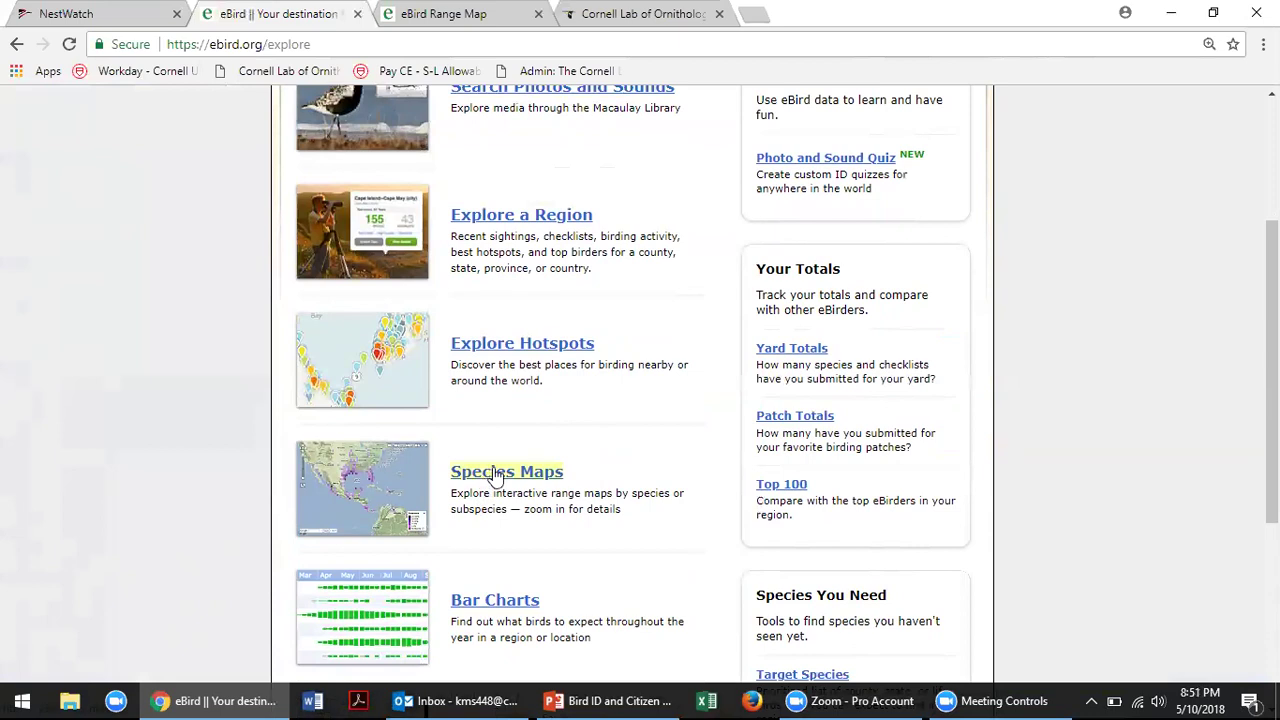
text(golden)
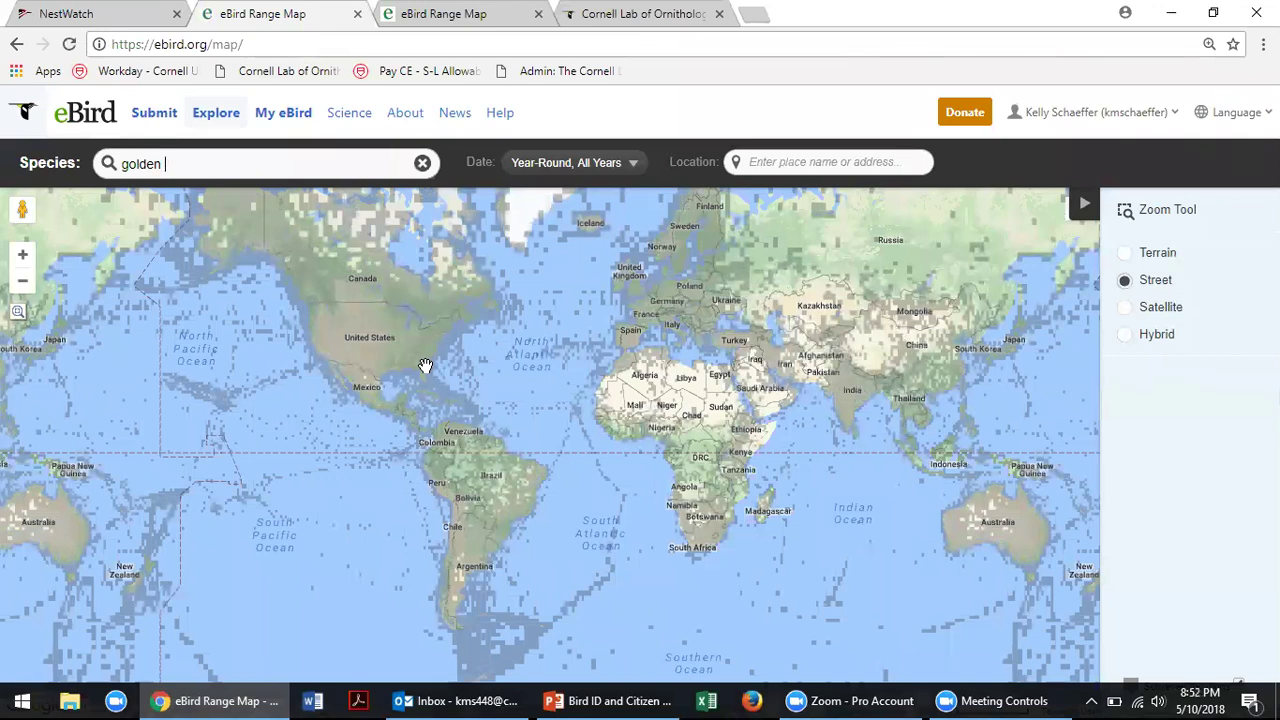
text( eag)
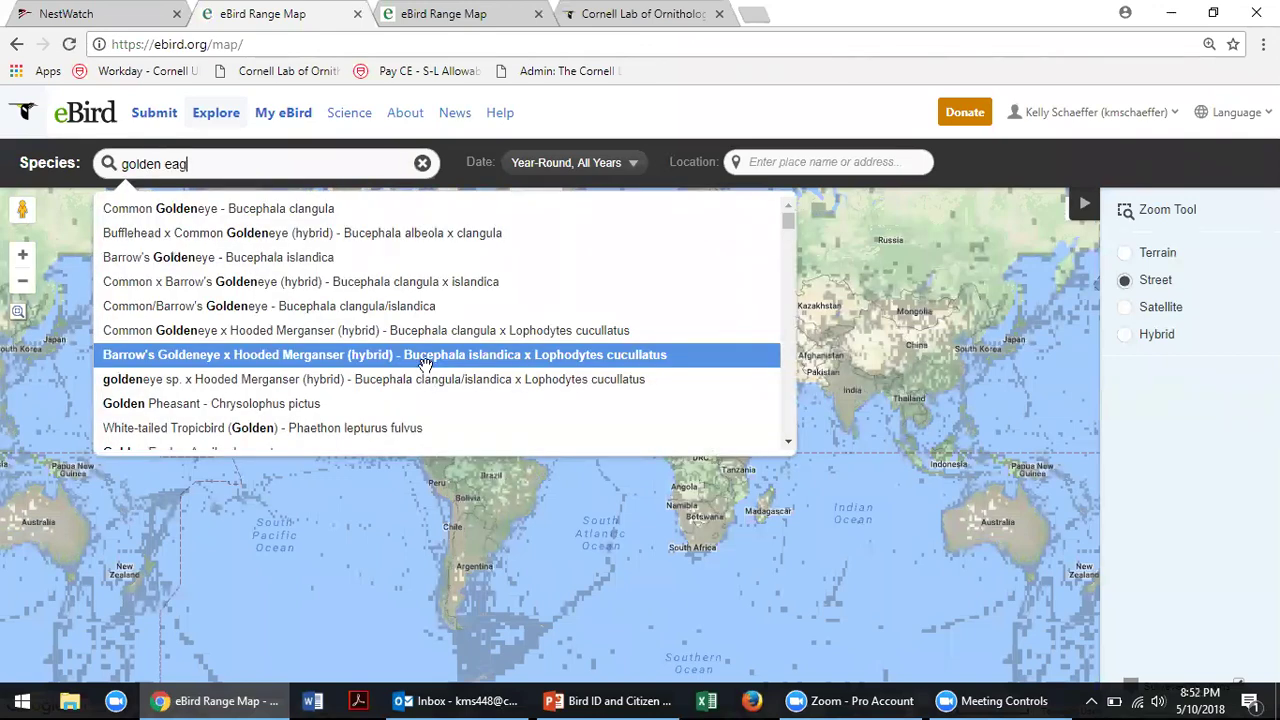
click(363, 208)
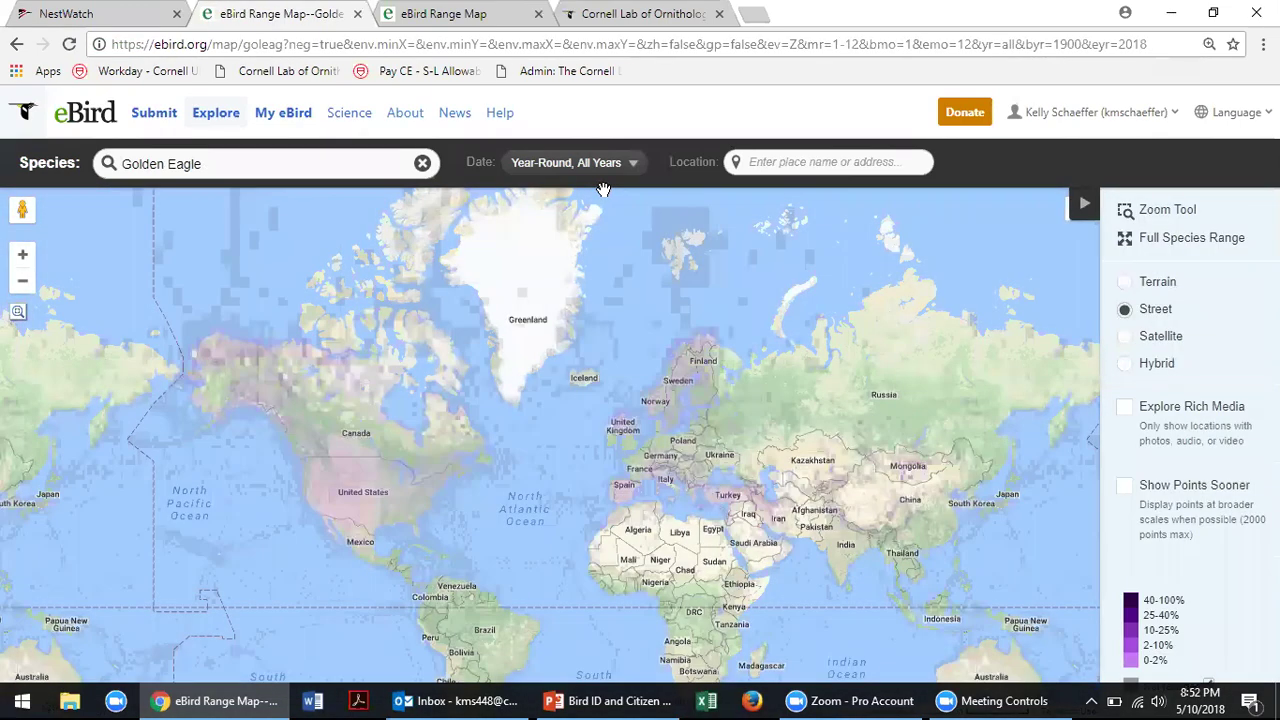
Set the range map's location to Nevada, USA
click(811, 163)
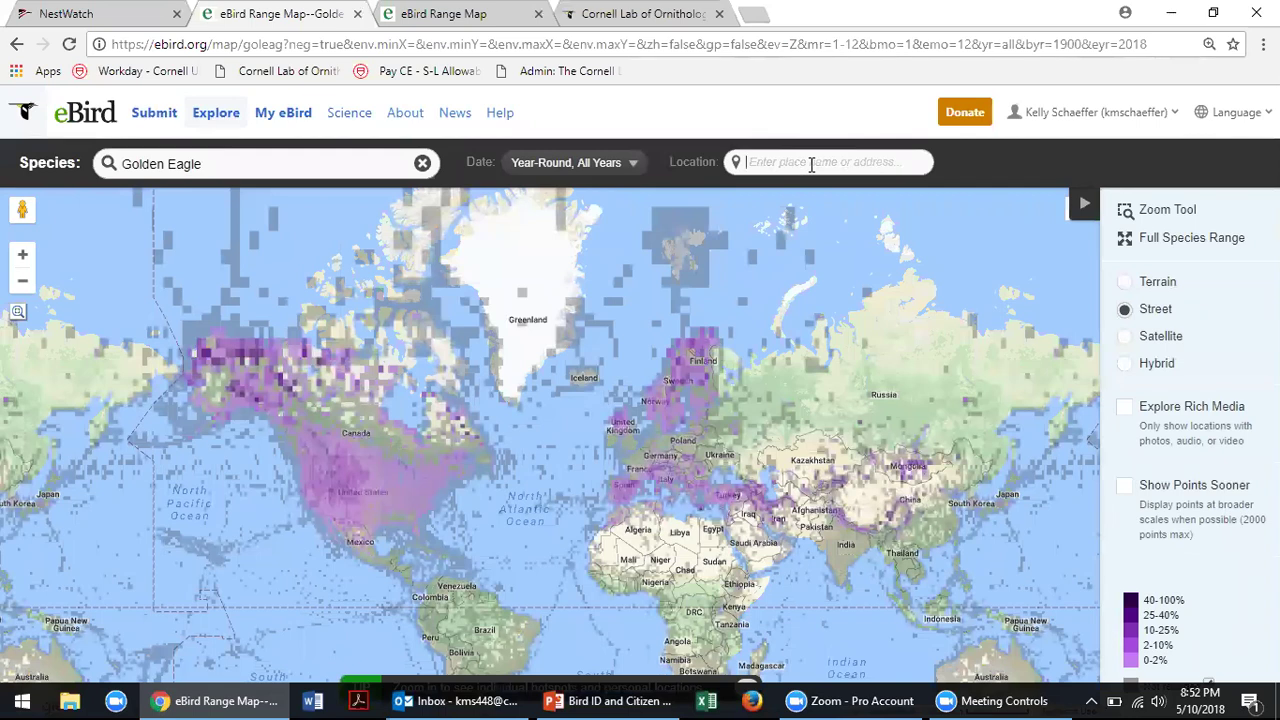
text(neva)
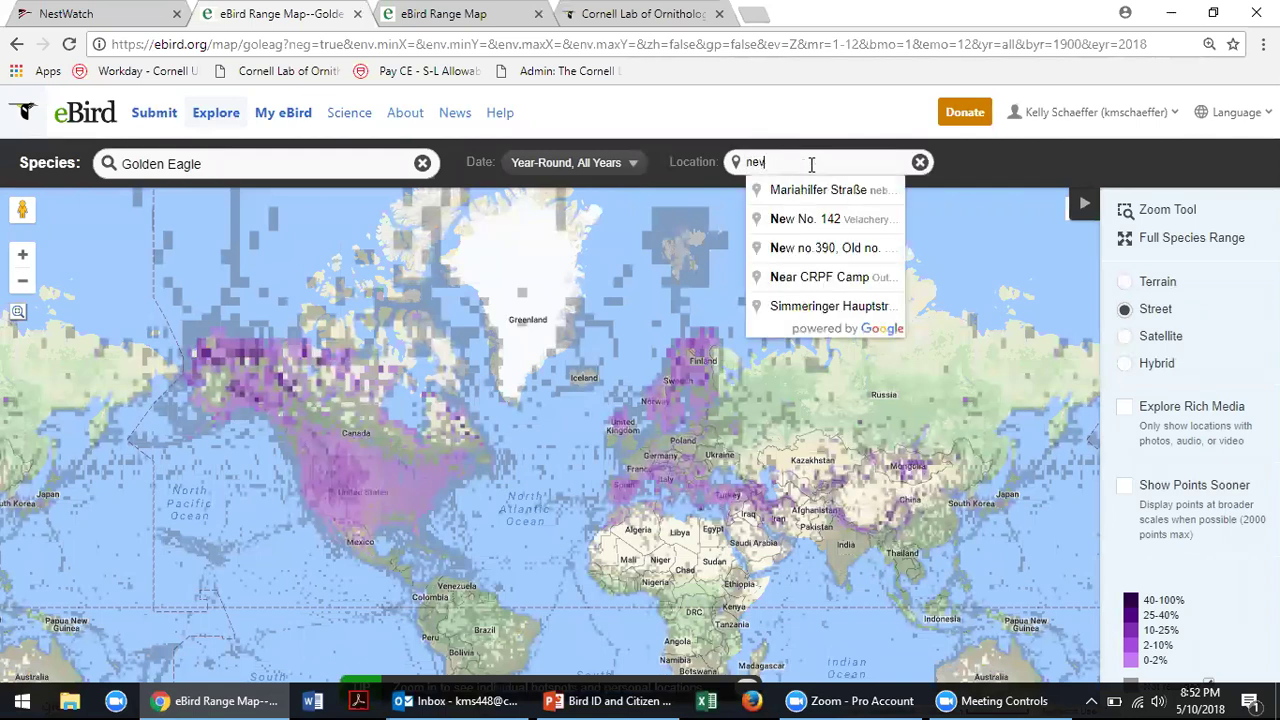
click(810, 190)
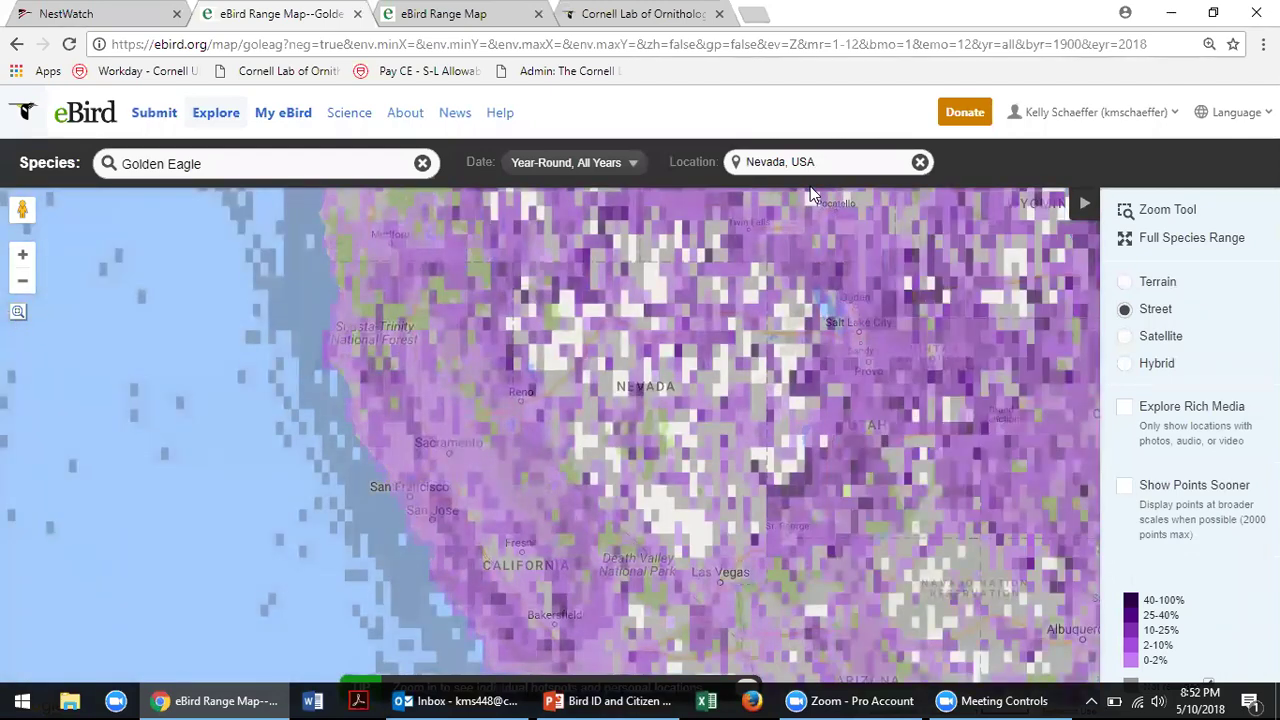
Choose Past 10 Years as the year range for the Golden Eagle map
click(605, 162)
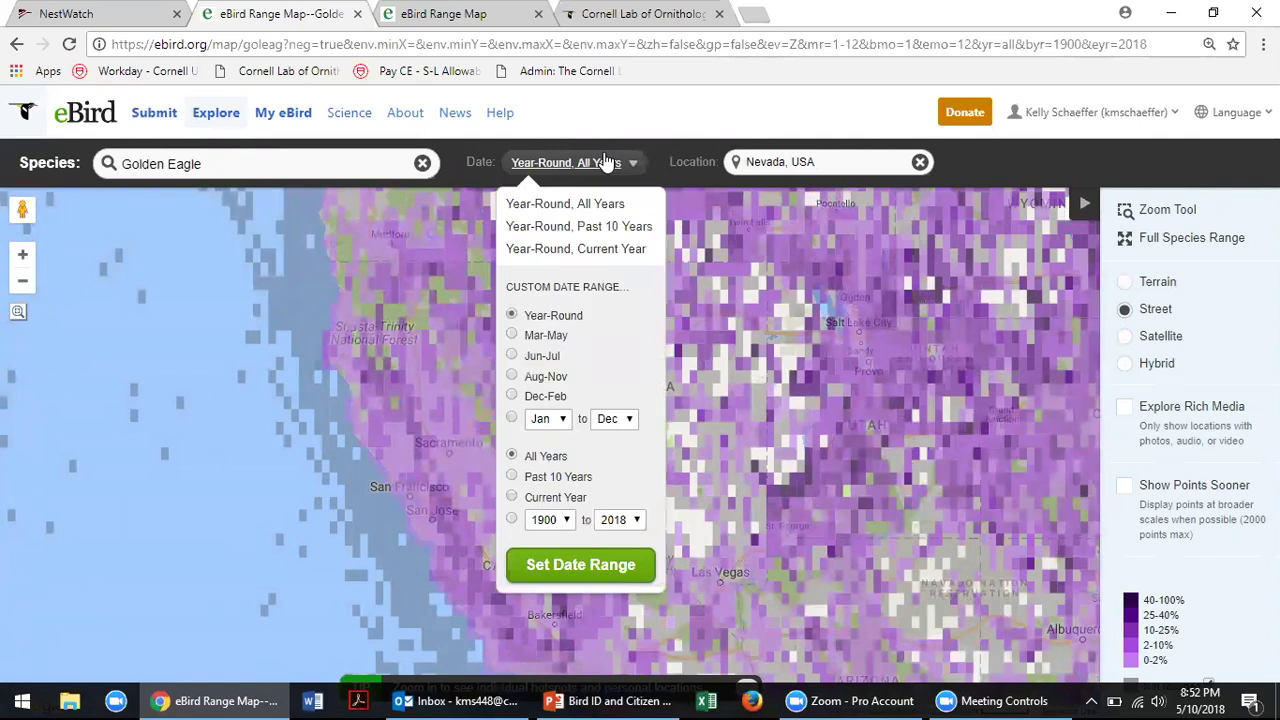
click(512, 477)
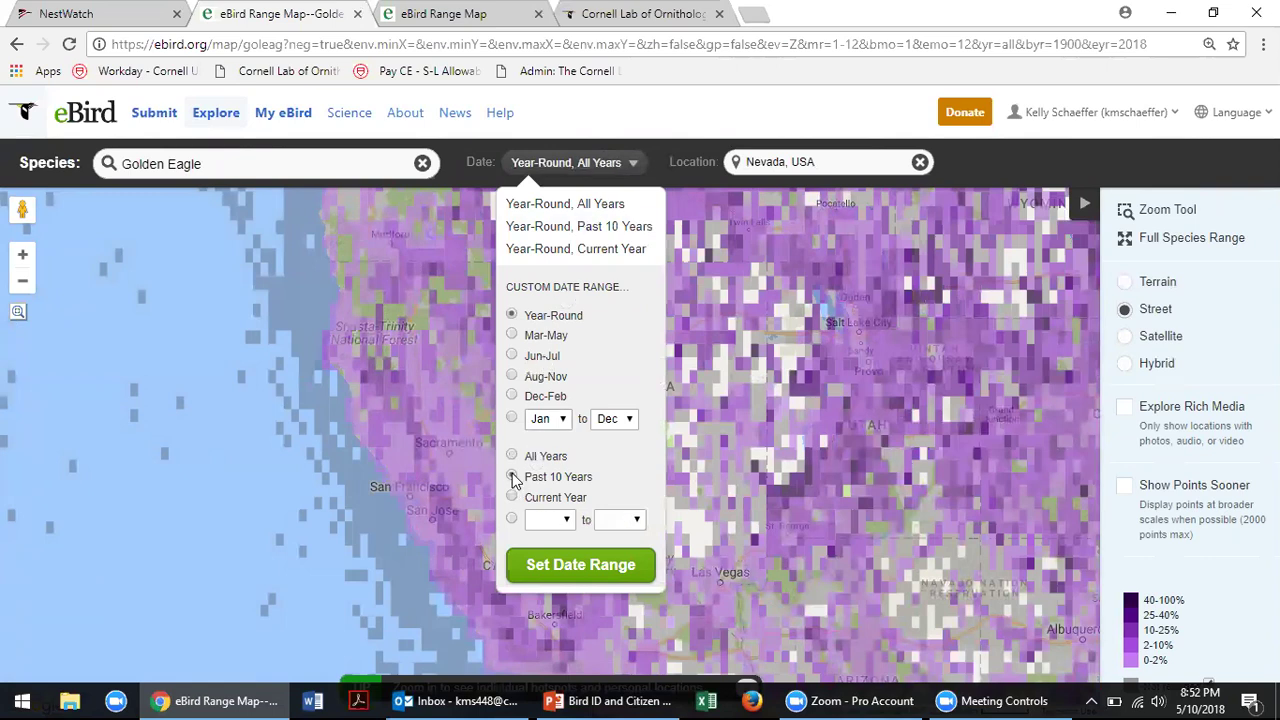